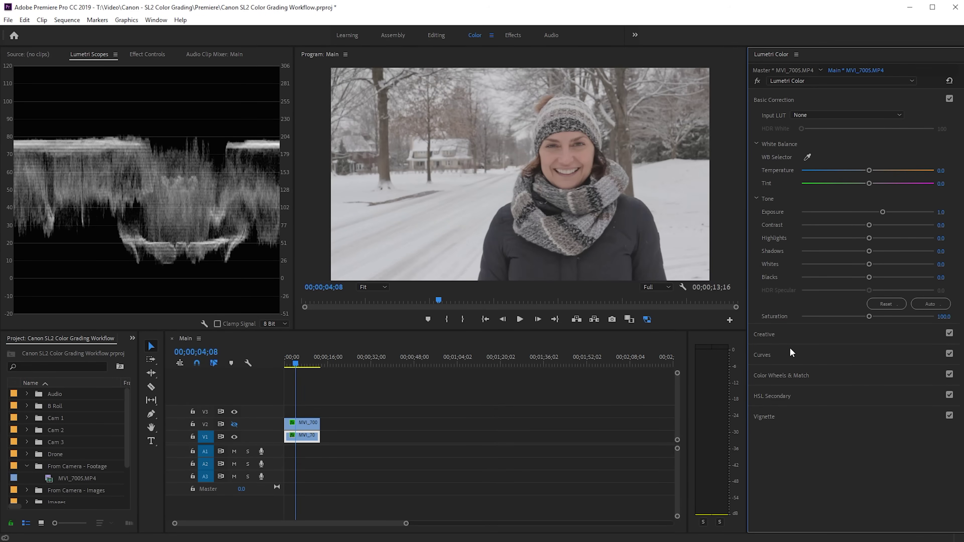
Shape the luma RGB curve into a gentle S and compare the image with Curves and Basic Correction off and on.
{"action": "left_click", "coordinate": [770, 355]}
{"action": "left_click_drag", "start_coordinate": [894, 245], "coordinate": [886, 234]}
{"action": "left_click_drag", "start_coordinate": [828, 309], "coordinate": [830, 313]}
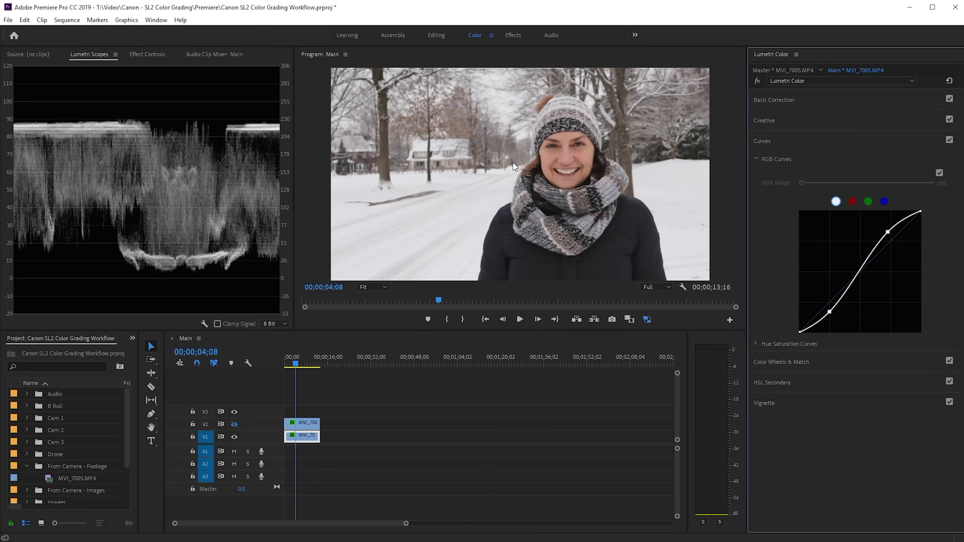
{"action": "left_click", "coordinate": [950, 140]}
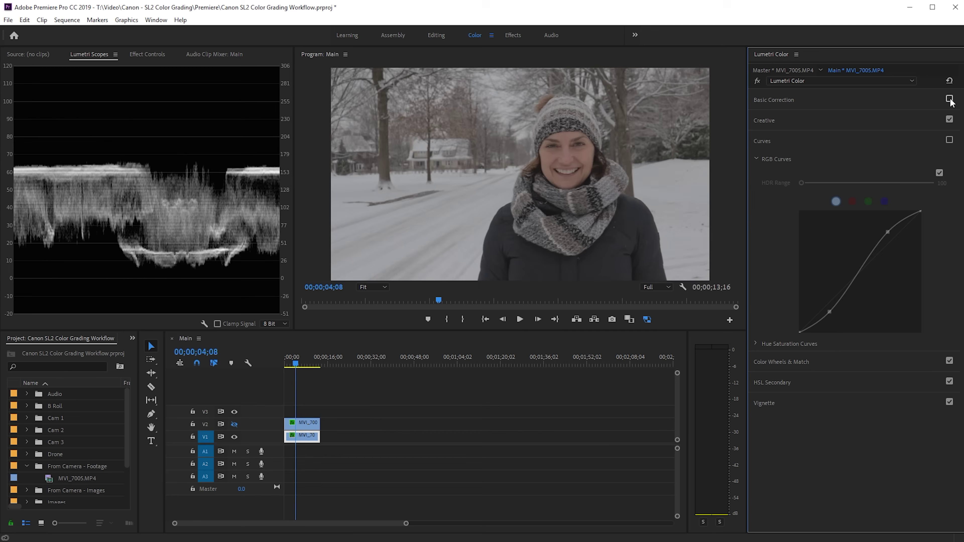
{"action": "left_click", "coordinate": [949, 140]}
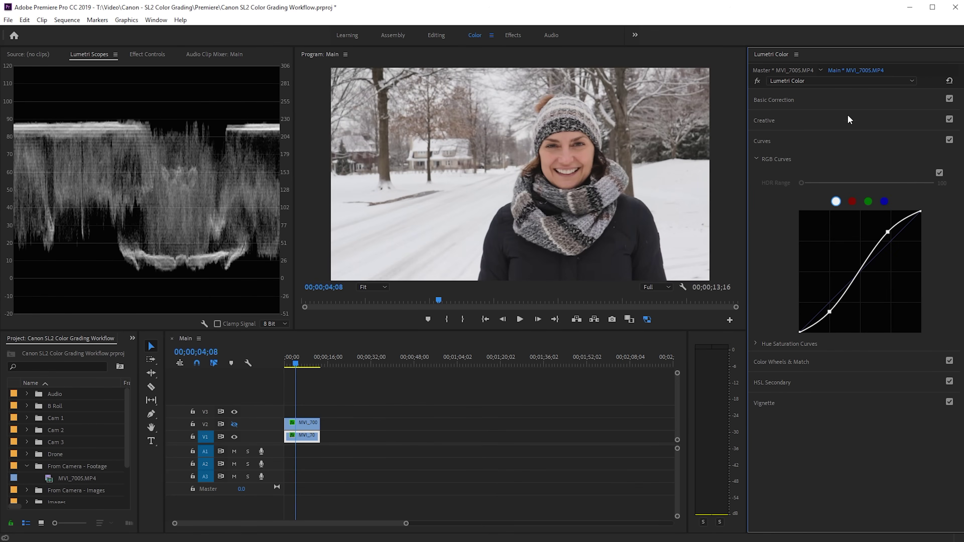
Raise the Highlights and Shadows slightly in Basic Correction.
{"action": "left_click", "coordinate": [787, 100]}
{"action": "left_click_drag", "start_coordinate": [869, 238], "coordinate": [875, 250]}
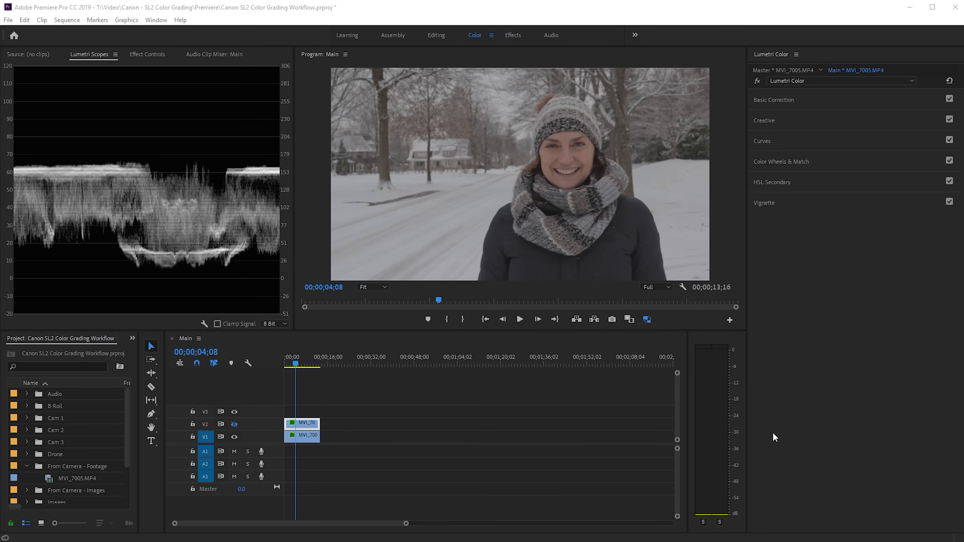
Switch to the Editing workspace and back to Color, and review the list of available workspaces.
{"action": "left_click", "coordinate": [438, 35]}
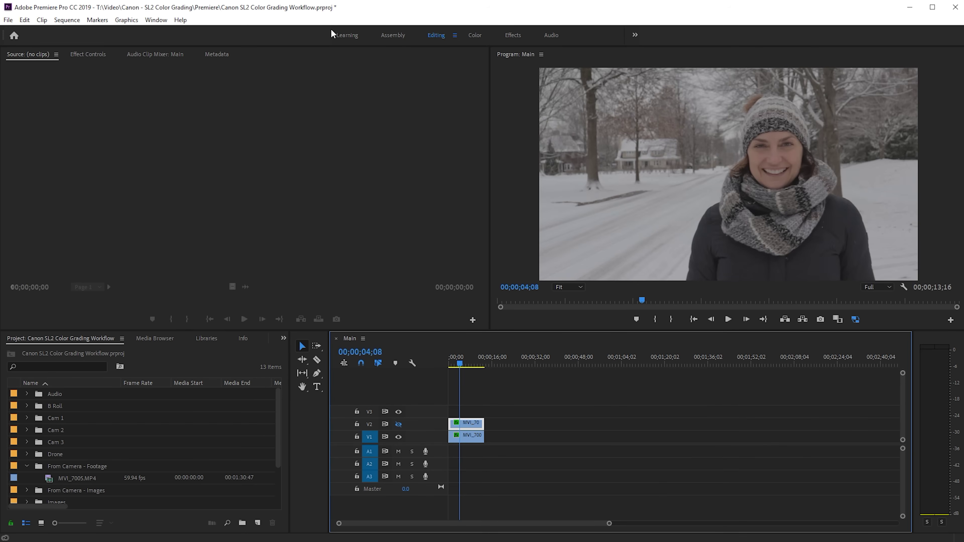
{"action": "left_click", "coordinate": [475, 35]}
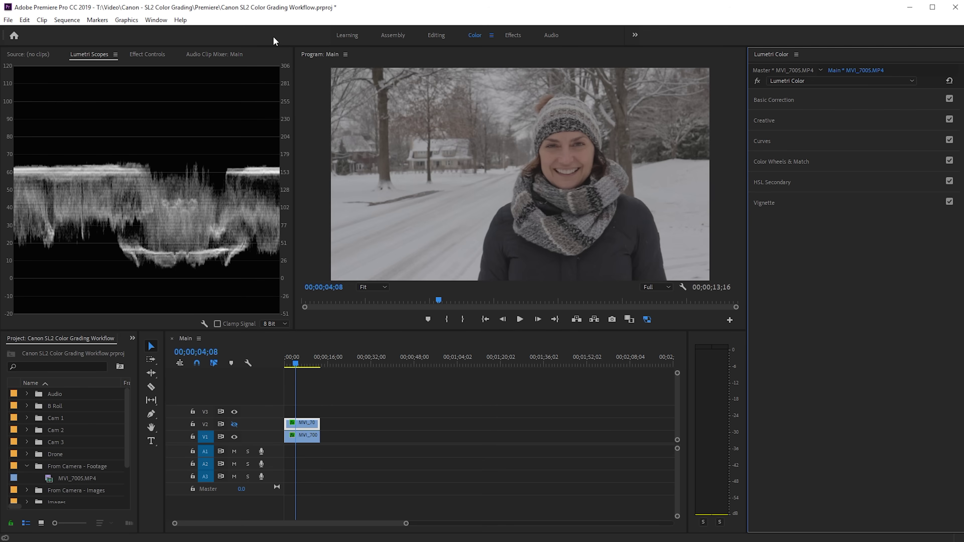
{"action": "left_click", "coordinate": [156, 19]}
{"action": "mouse_move", "coordinate": [157, 32]}
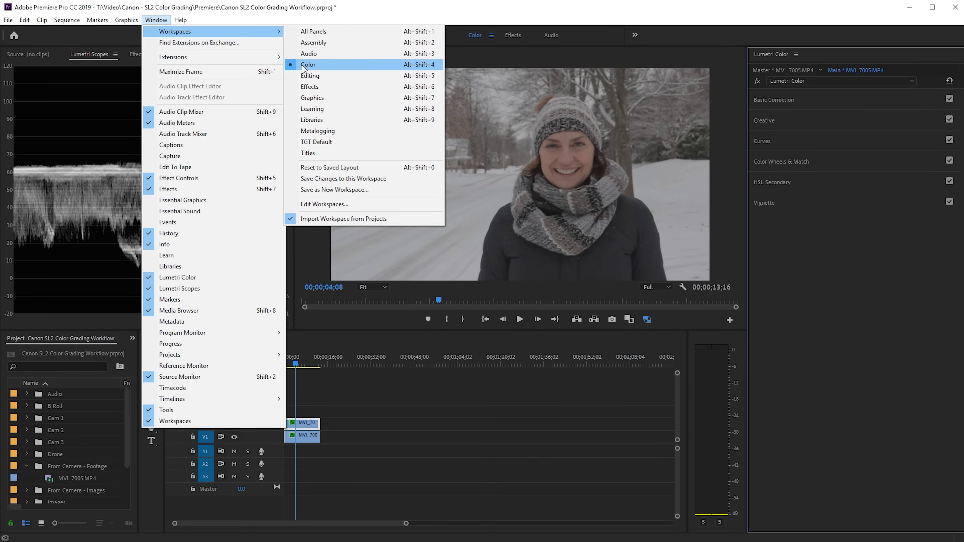
{"action": "left_click", "coordinate": [809, 290]}
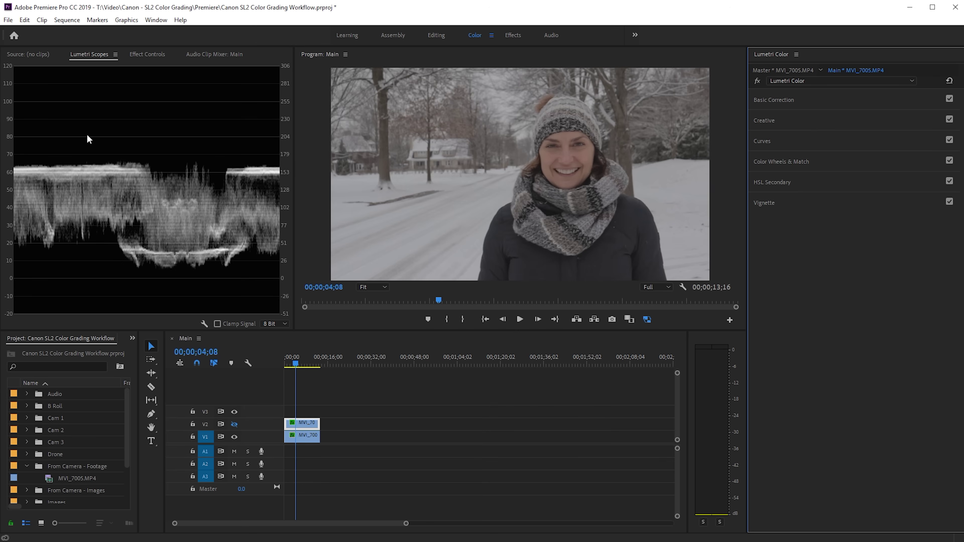
Show the RGB Parade and Vectorscope YUV alongside the luma waveform in Lumetri Scopes.
{"action": "left_click", "coordinate": [202, 323]}
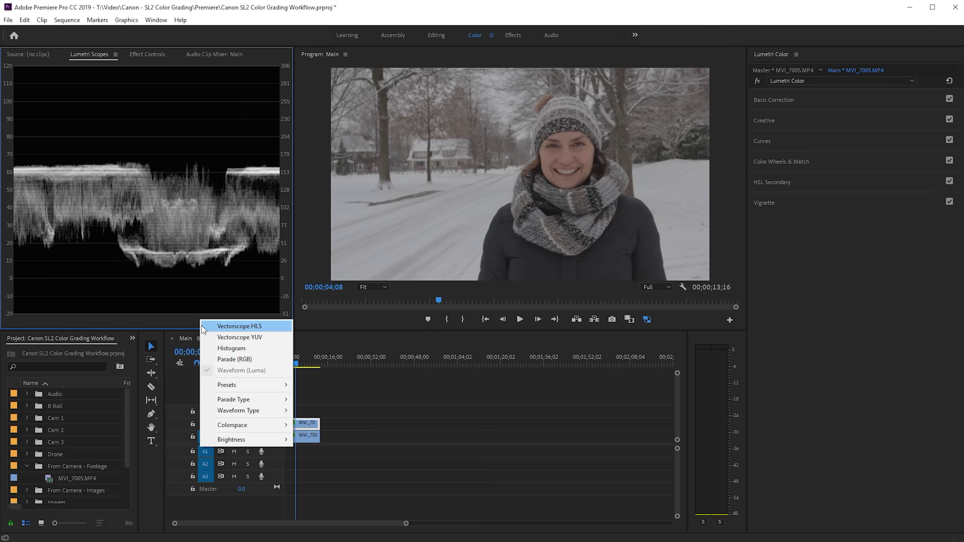
{"action": "left_click", "coordinate": [228, 360]}
{"action": "left_click", "coordinate": [205, 324]}
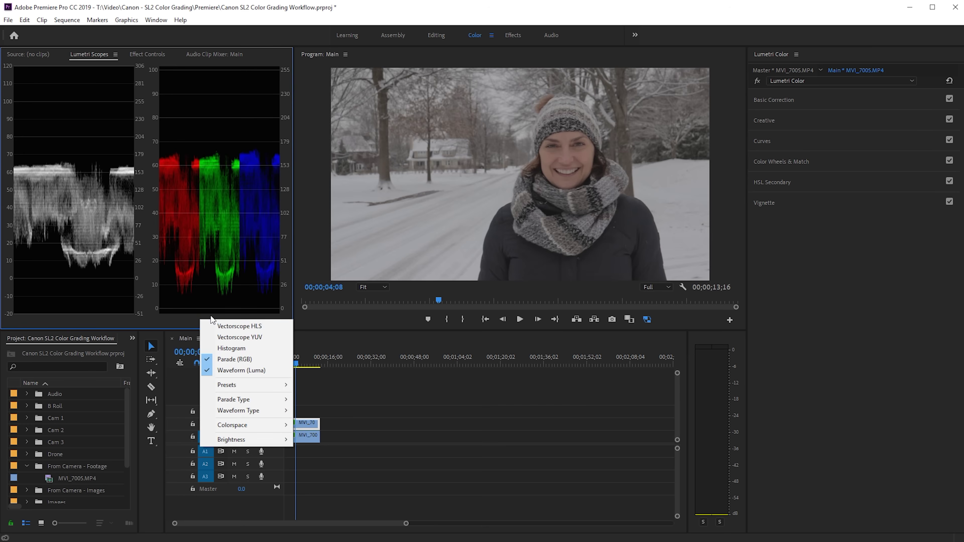
{"action": "left_click", "coordinate": [227, 336]}
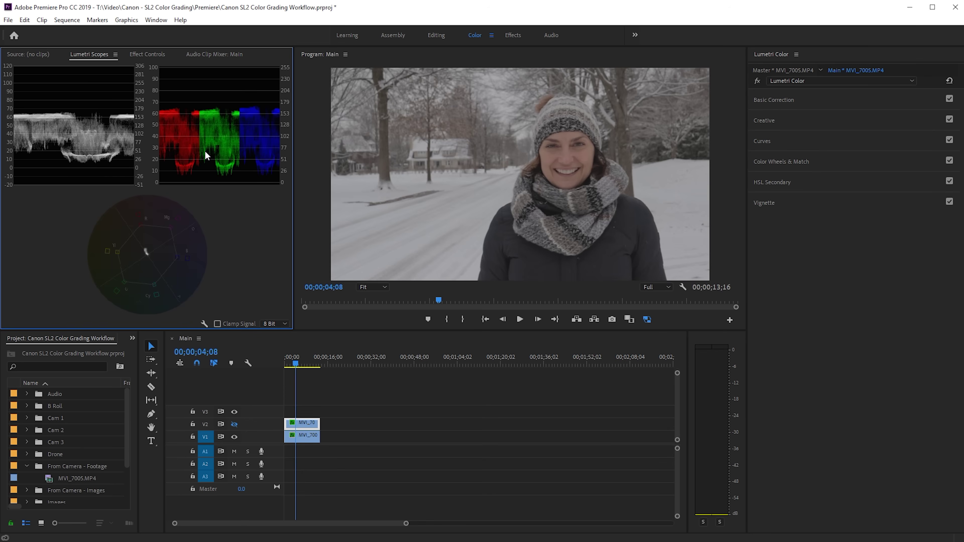
Hide the Vectorscope YUV and RGB Parade so that Lumetri Scopes displays only the luma waveform.
{"action": "left_click", "coordinate": [204, 324]}
{"action": "left_click", "coordinate": [212, 337]}
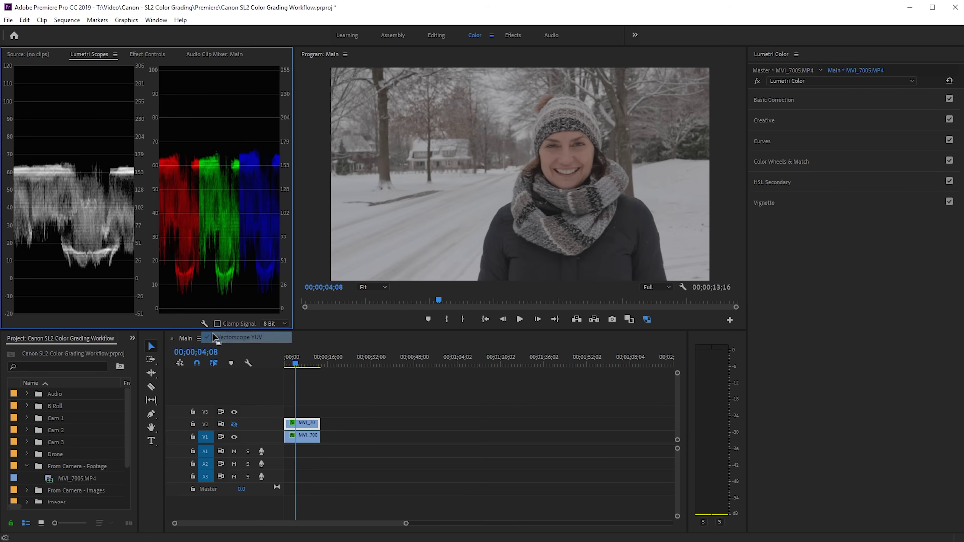
{"action": "left_click", "coordinate": [204, 324]}
{"action": "left_click", "coordinate": [229, 360]}
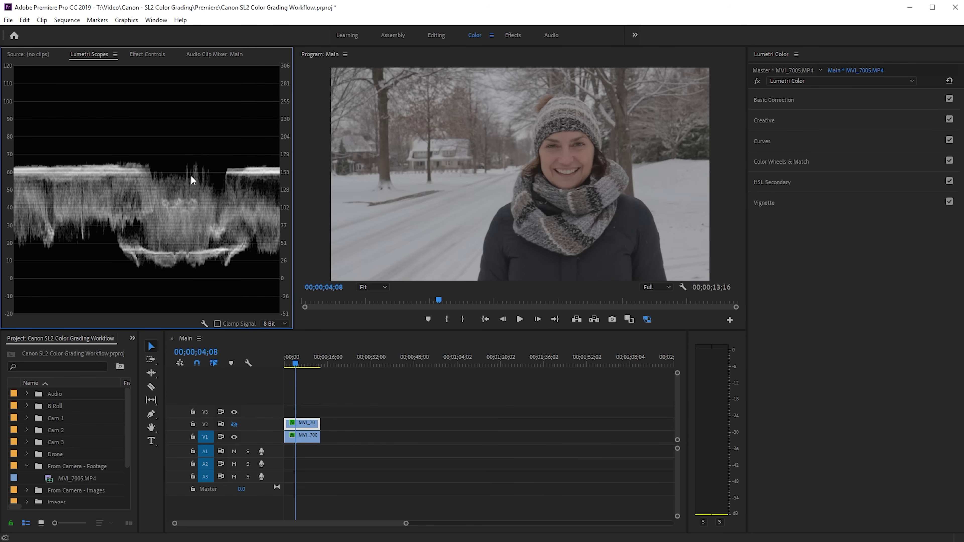
Play and scrub through the clip while watching the waveform, and park the playhead at 00;00;04;08.
{"action": "key", "text": "shift+3"}
{"action": "key", "text": "j"}
{"action": "key", "text": "k"}
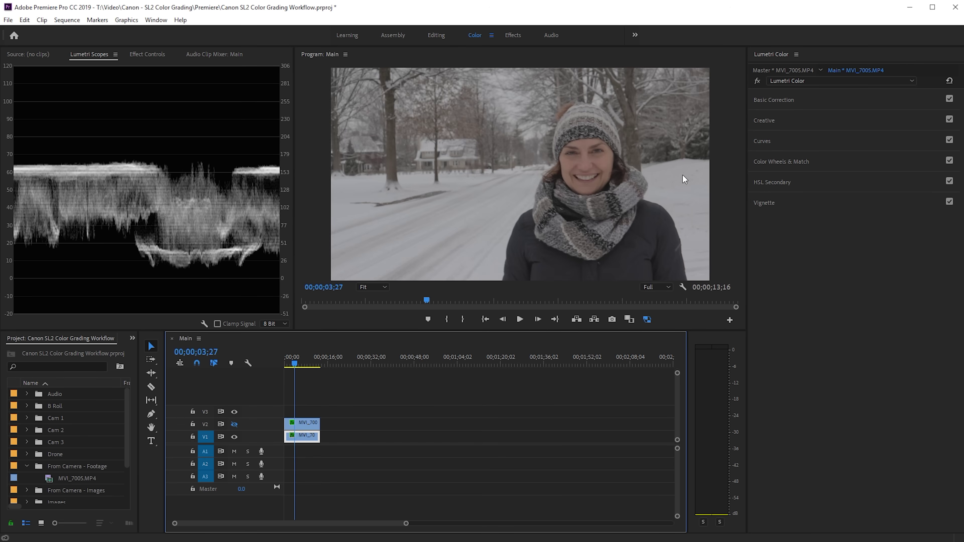
{"action": "left_click_drag", "start_coordinate": [302, 364], "coordinate": [291, 370]}
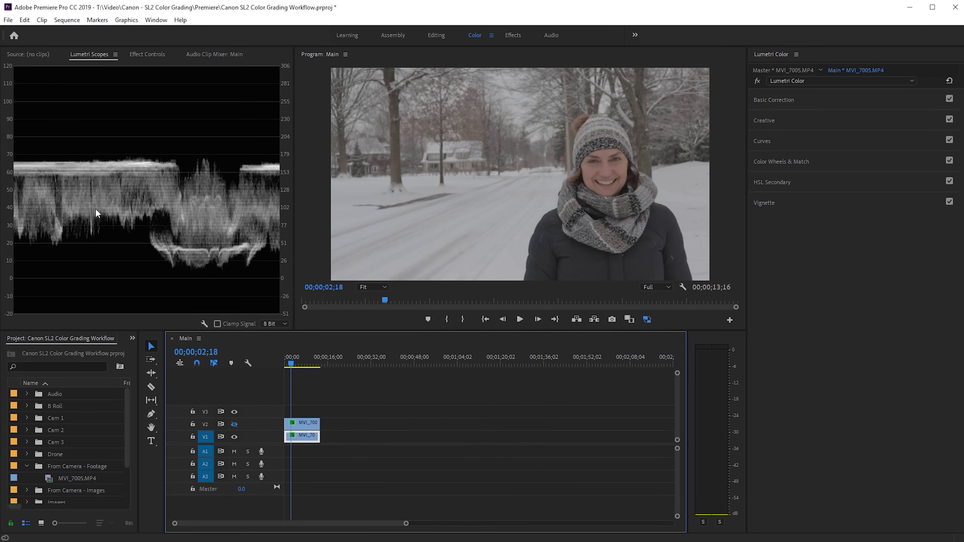
{"action": "left_click_drag", "start_coordinate": [289, 364], "coordinate": [295, 363]}
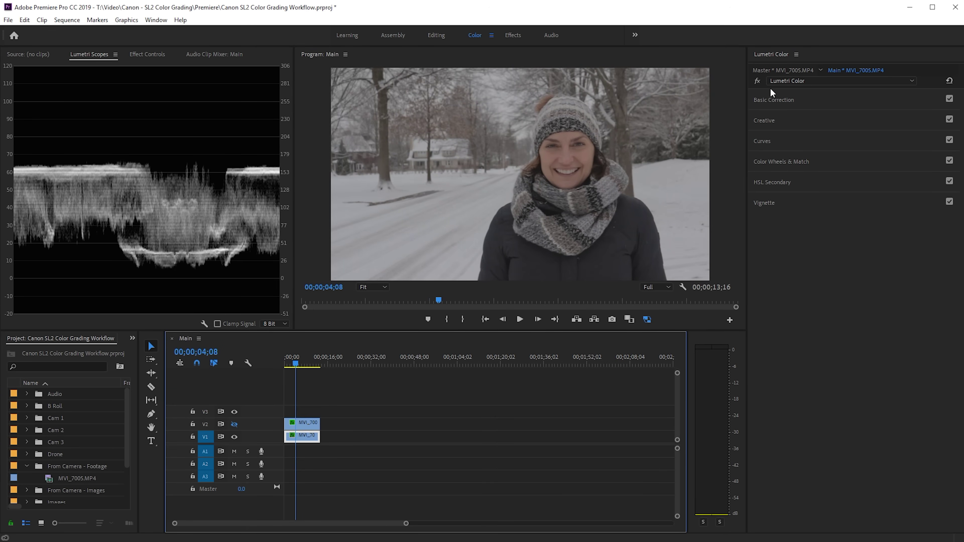
Try raising the clip's Exposure in Basic Correction to 1.0 and on to 2.6, and reset it.
{"action": "left_click", "coordinate": [770, 100]}
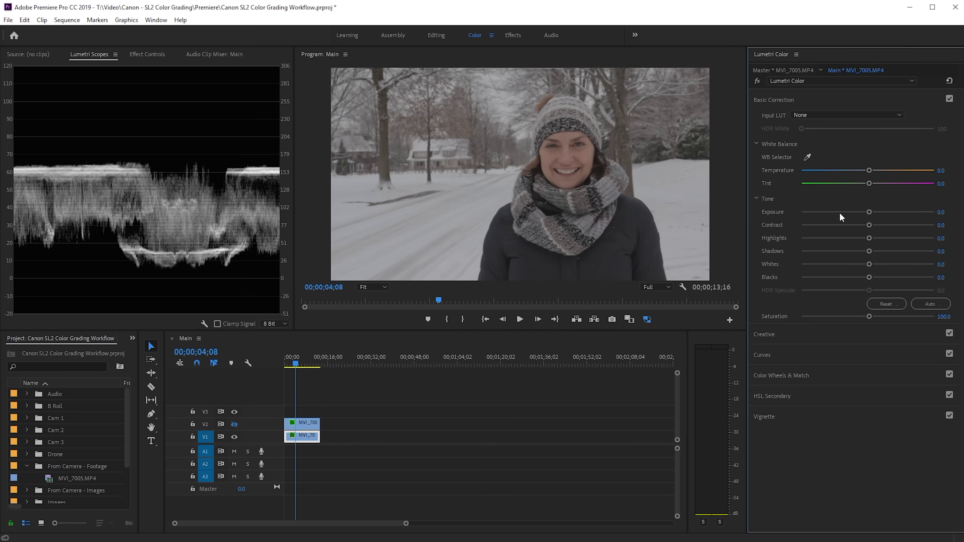
{"action": "left_click_drag", "start_coordinate": [870, 213], "coordinate": [880, 212]}
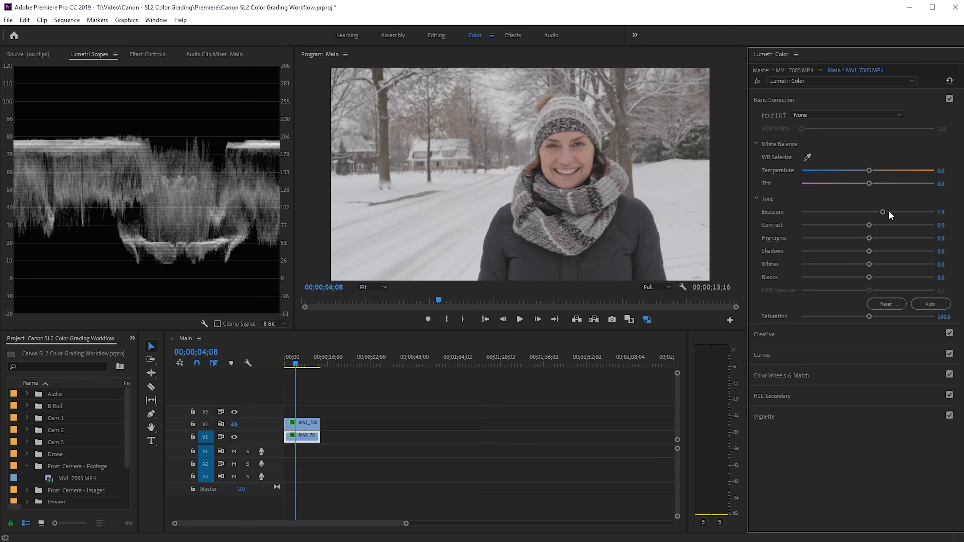
{"action": "left_click_drag", "start_coordinate": [884, 212], "coordinate": [901, 212]}
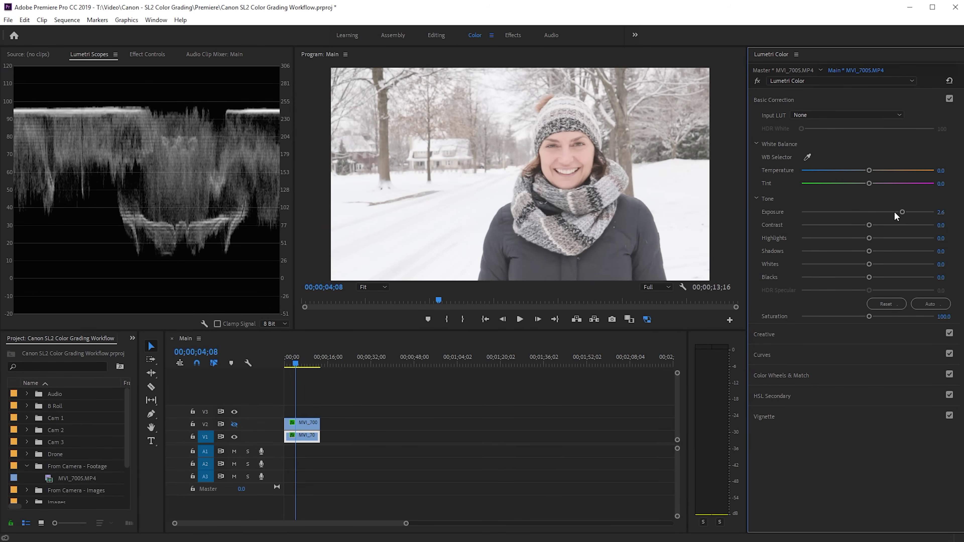
{"action": "double_click", "coordinate": [863, 211]}
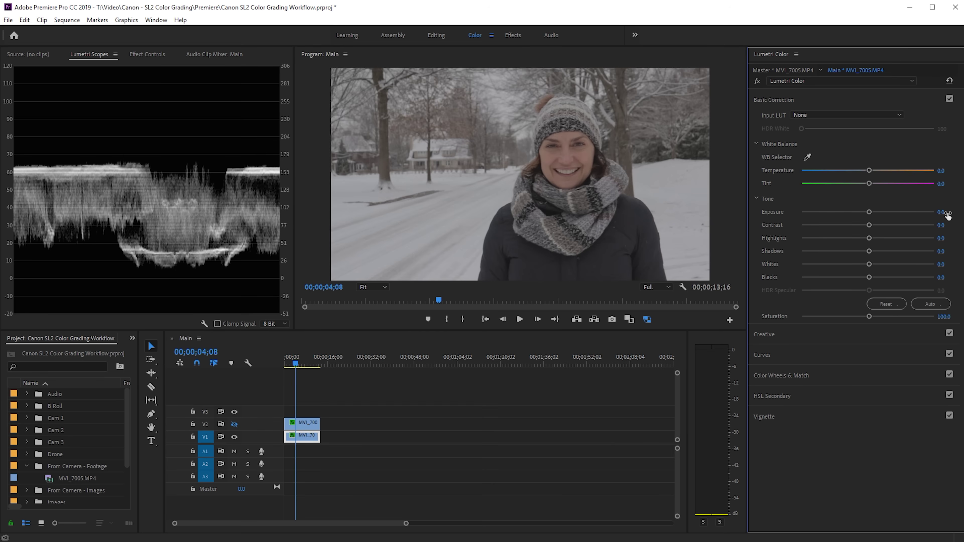
Set the clip's Exposure in Basic Correction to 1.0.
{"action": "left_click", "coordinate": [940, 213]}
{"action": "type", "text": "1"}
{"action": "key", "text": "Return"}
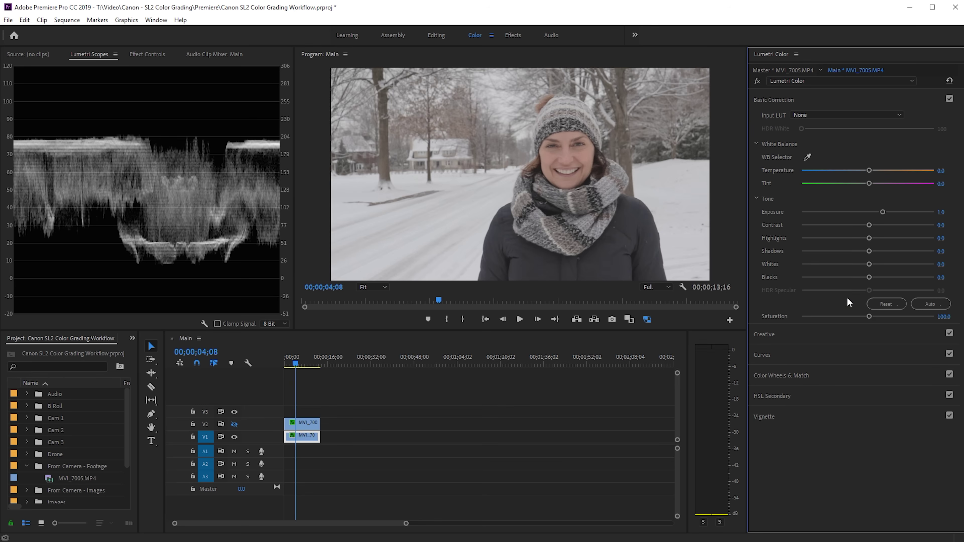
Shape the luma RGB curve into a gentle S by raising the upper quarter and lowering the lower quarter.
{"action": "left_click", "coordinate": [771, 355]}
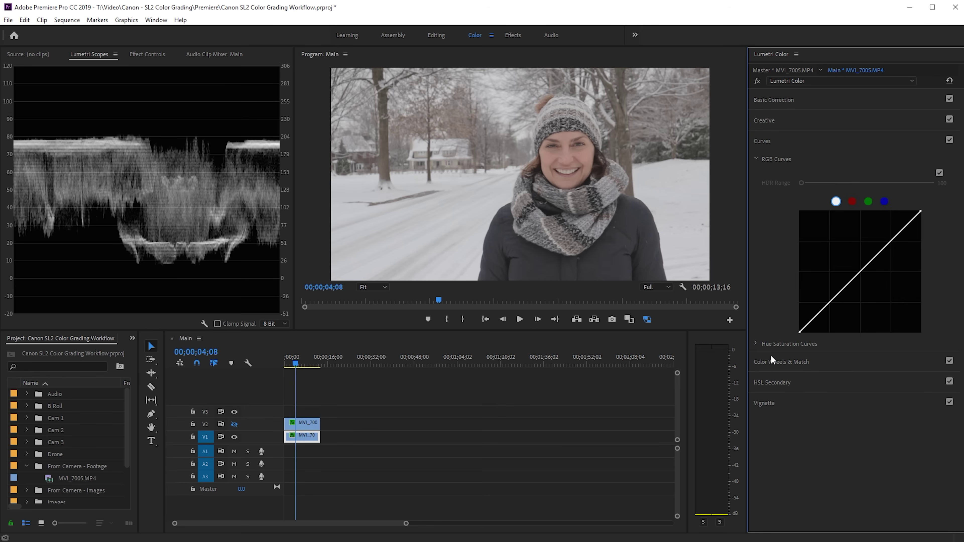
{"action": "left_click_drag", "start_coordinate": [887, 246], "coordinate": [887, 235]}
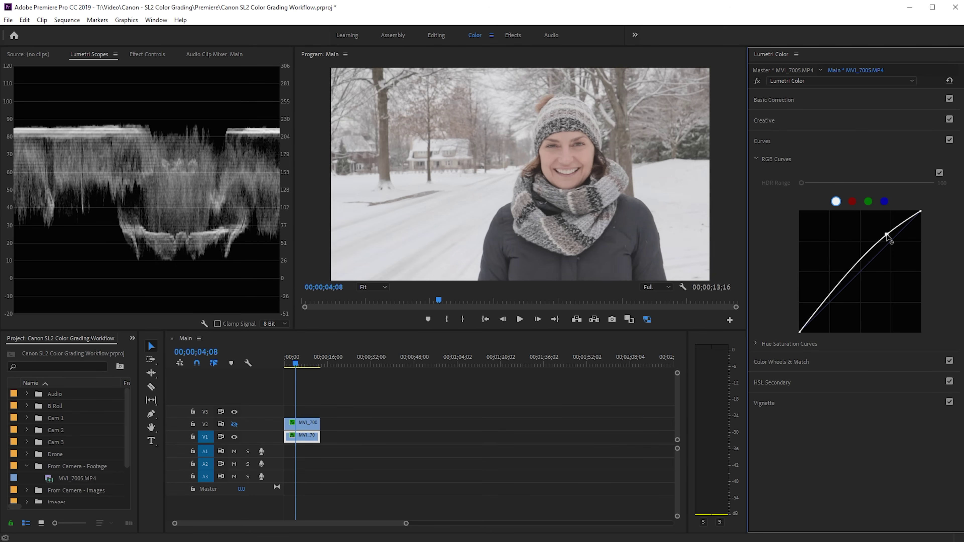
{"action": "left_click_drag", "start_coordinate": [829, 306], "coordinate": [830, 312]}
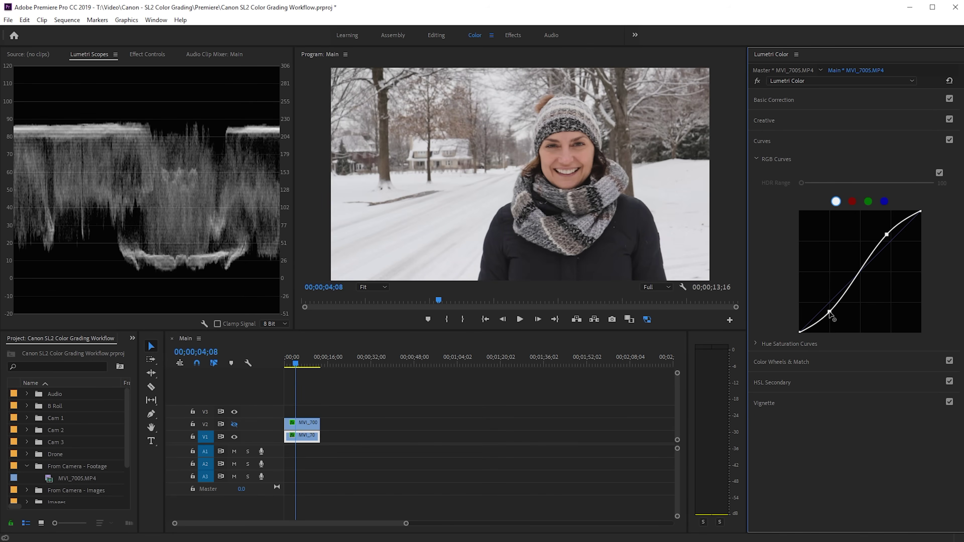
{"action": "left_click_drag", "start_coordinate": [887, 234], "coordinate": [888, 233]}
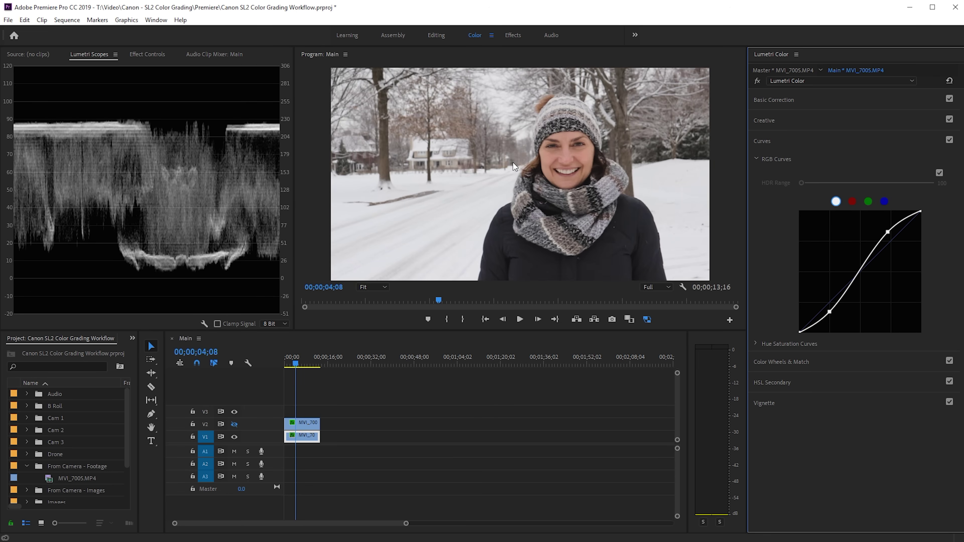
Compare the image before and after by disabling Curves and Basic Correction and enabling both again.
{"action": "left_click", "coordinate": [949, 141]}
{"action": "left_click", "coordinate": [950, 99]}
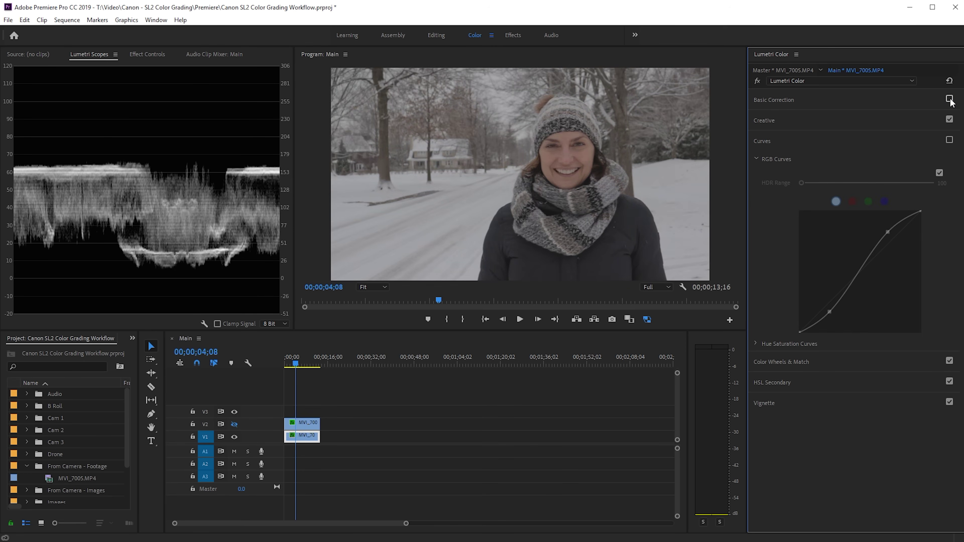
{"action": "left_click", "coordinate": [949, 99]}
{"action": "left_click", "coordinate": [949, 140]}
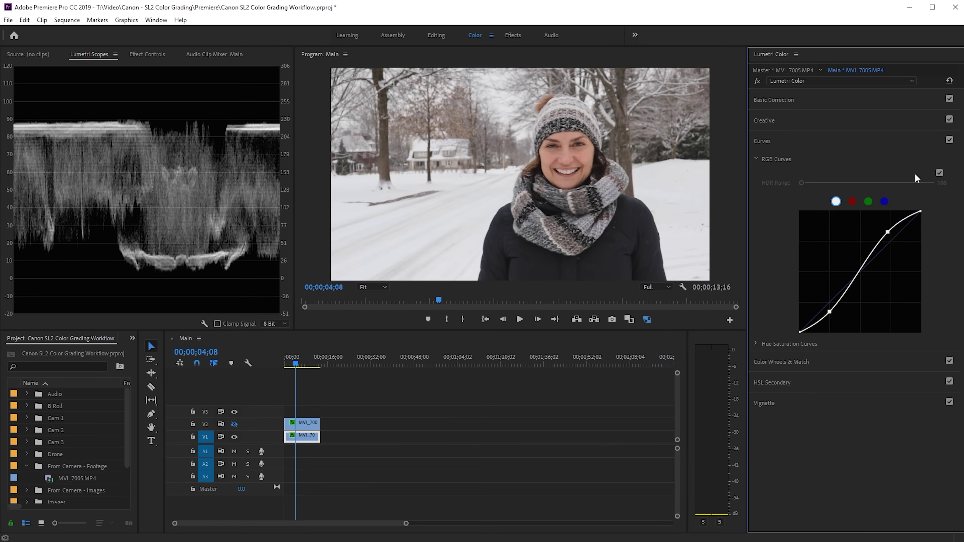
Adjust the Basic Correction tone settings: Highlights to about 6.4, Shadows to about 11.7 and Blacks to about -13.2.
{"action": "left_click", "coordinate": [788, 100]}
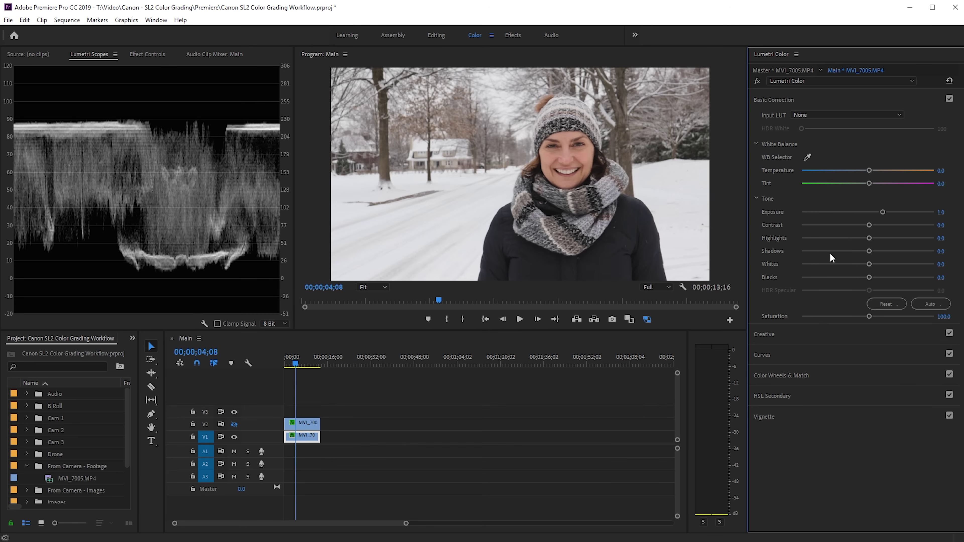
{"action": "left_click_drag", "start_coordinate": [869, 238], "coordinate": [870, 238]}
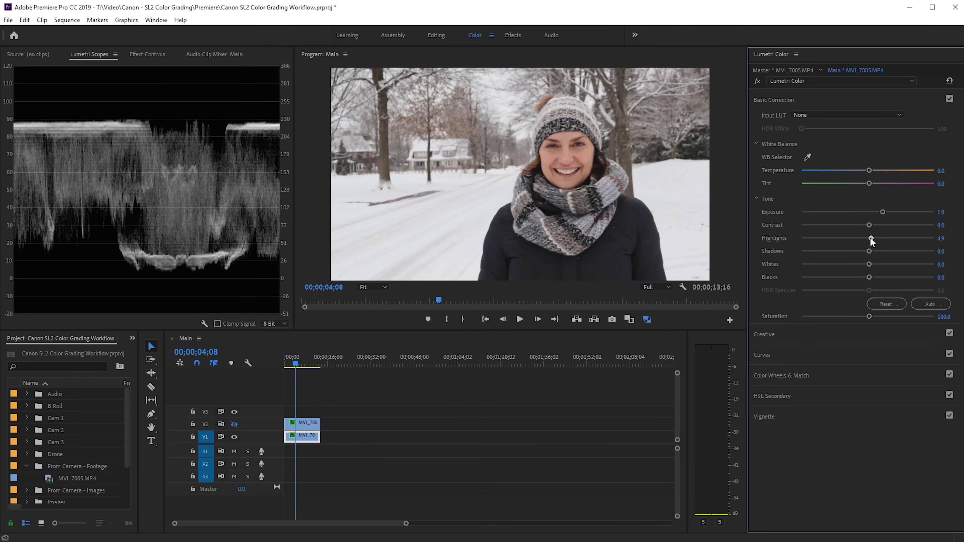
{"action": "left_click_drag", "start_coordinate": [871, 238], "coordinate": [872, 239]}
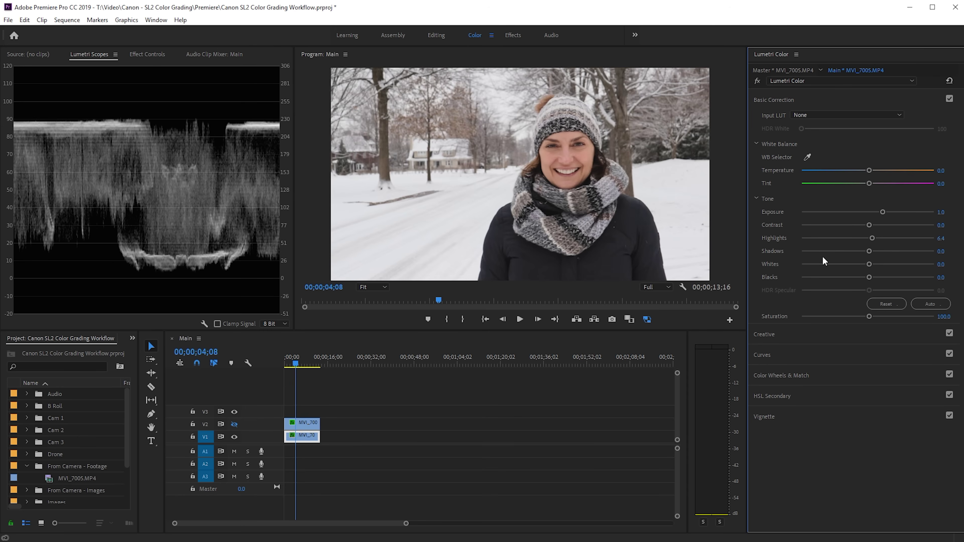
{"action": "left_click_drag", "start_coordinate": [869, 252], "coordinate": [875, 251]}
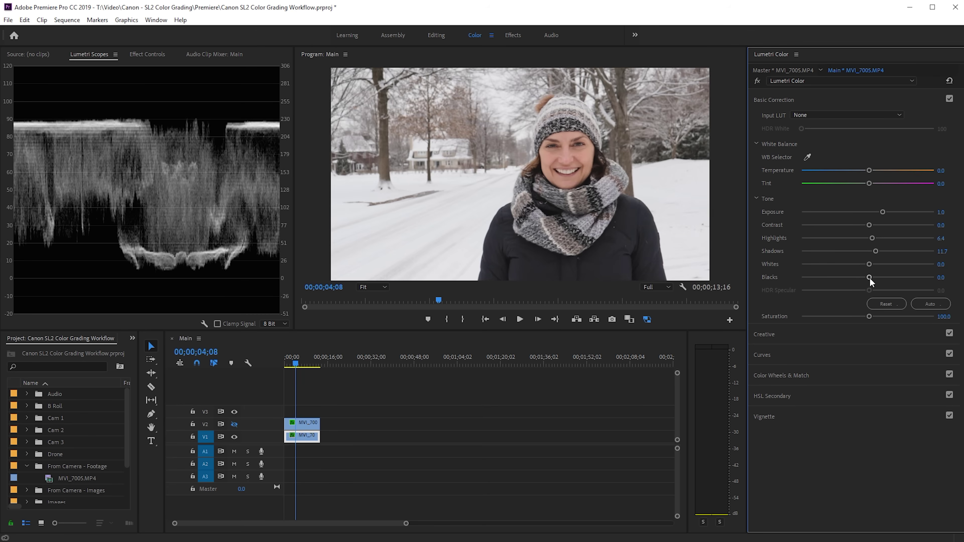
{"action": "left_click_drag", "start_coordinate": [870, 278], "coordinate": [858, 278]}
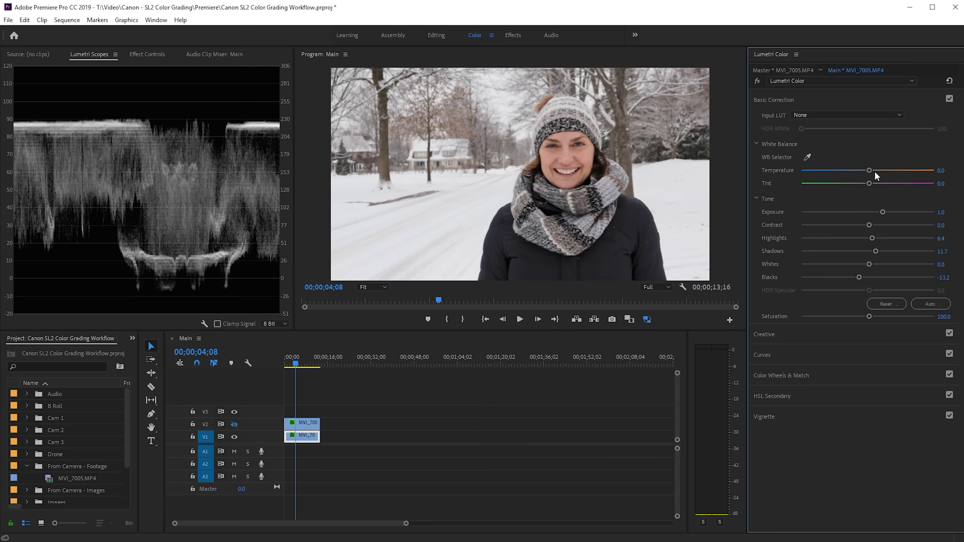
Cool the white balance Temperature to about -10.2 and set Blacks to about -7.2.
{"action": "left_click_drag", "start_coordinate": [869, 170], "coordinate": [845, 176]}
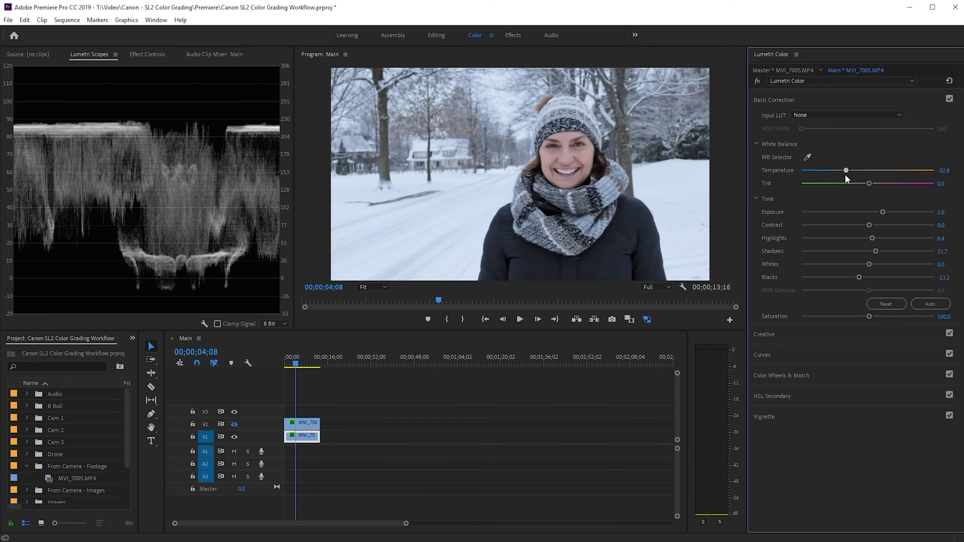
{"action": "left_click_drag", "start_coordinate": [846, 175], "coordinate": [861, 176]}
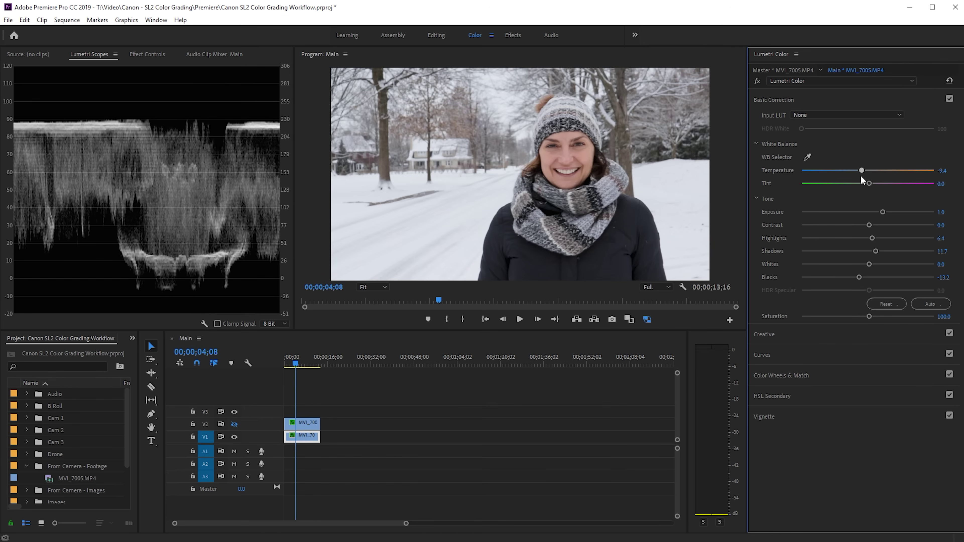
{"action": "left_click_drag", "start_coordinate": [861, 176], "coordinate": [860, 176]}
{"action": "left_click_drag", "start_coordinate": [861, 277], "coordinate": [864, 280]}
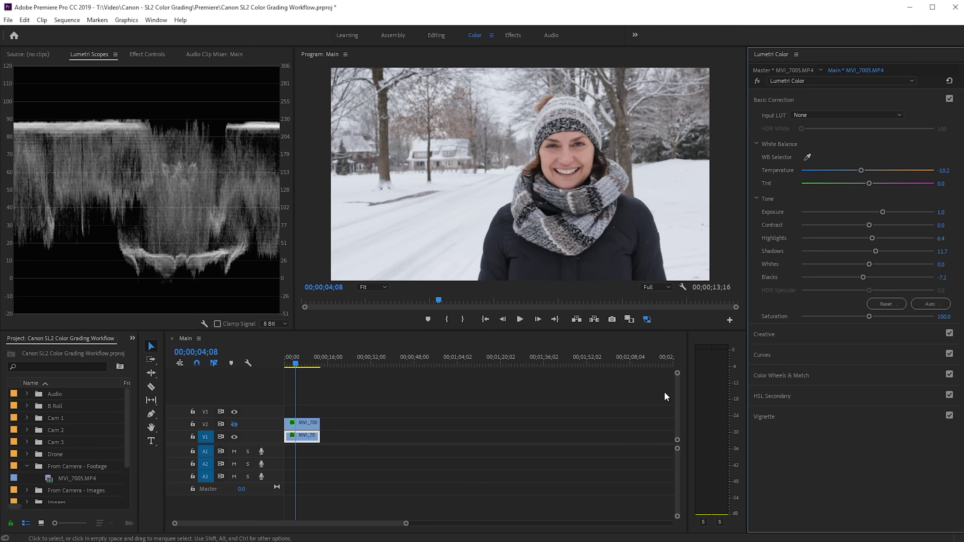
Try raising the Shadows level and tinting the Shadows color wheel, resetting each adjustment to neutral.
{"action": "left_click", "coordinate": [806, 376]}
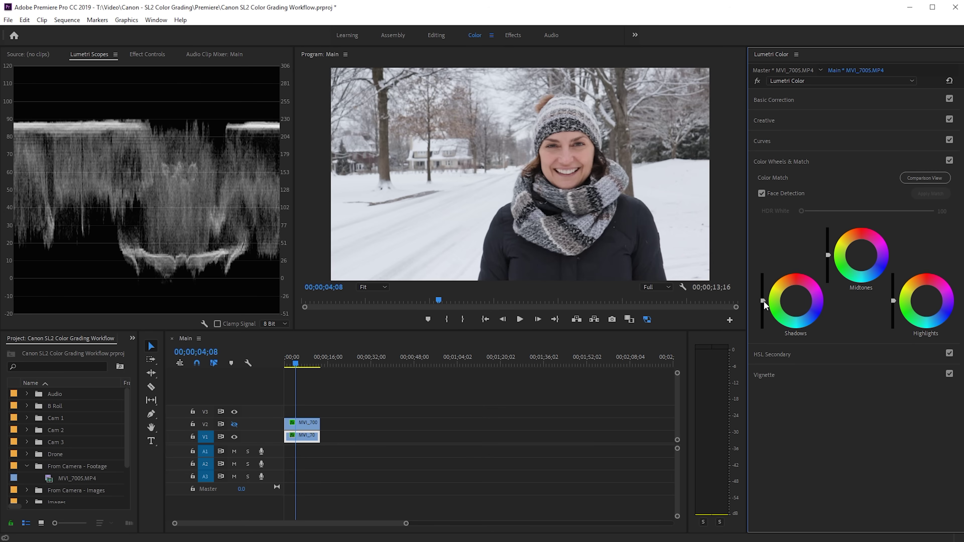
{"action": "left_click_drag", "start_coordinate": [762, 301], "coordinate": [762, 295]}
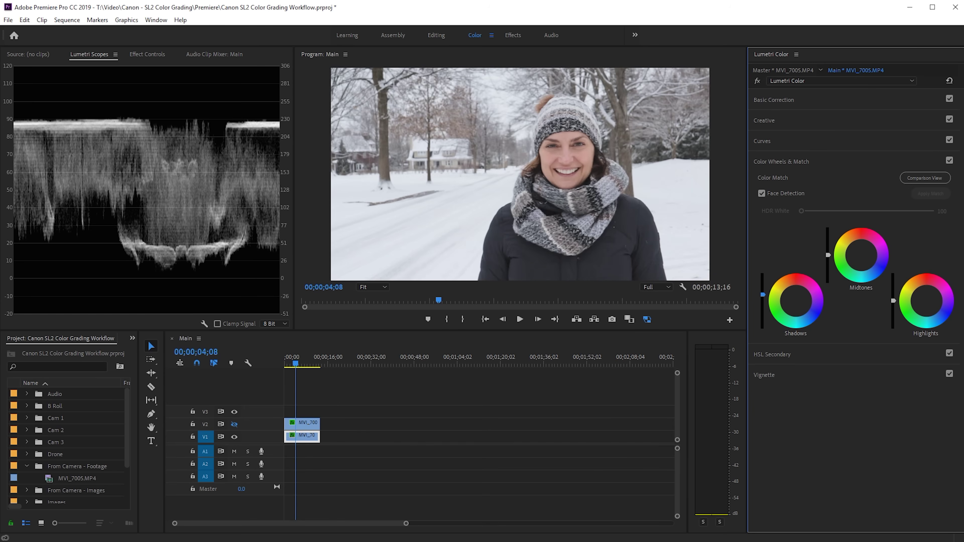
{"action": "double_click", "coordinate": [764, 289]}
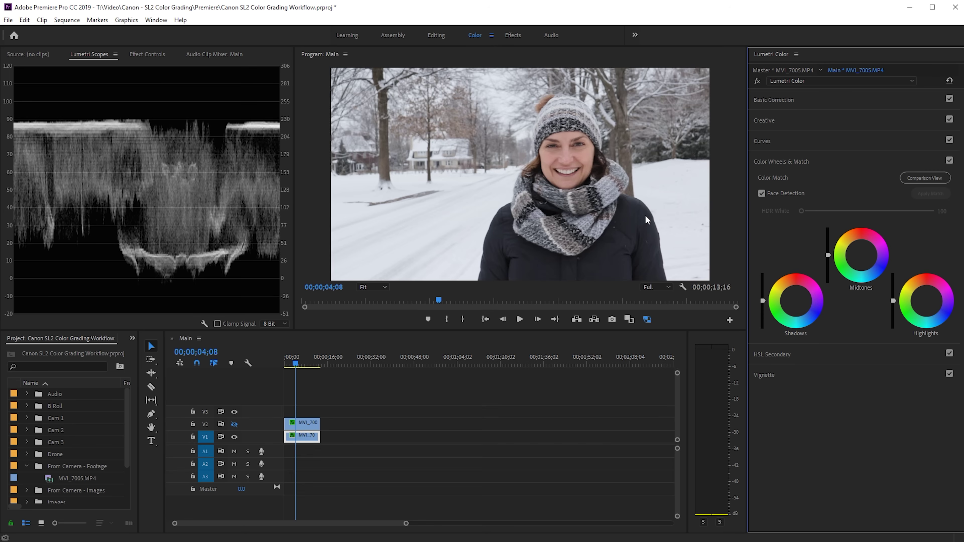
{"action": "left_click_drag", "start_coordinate": [796, 301], "coordinate": [795, 298]}
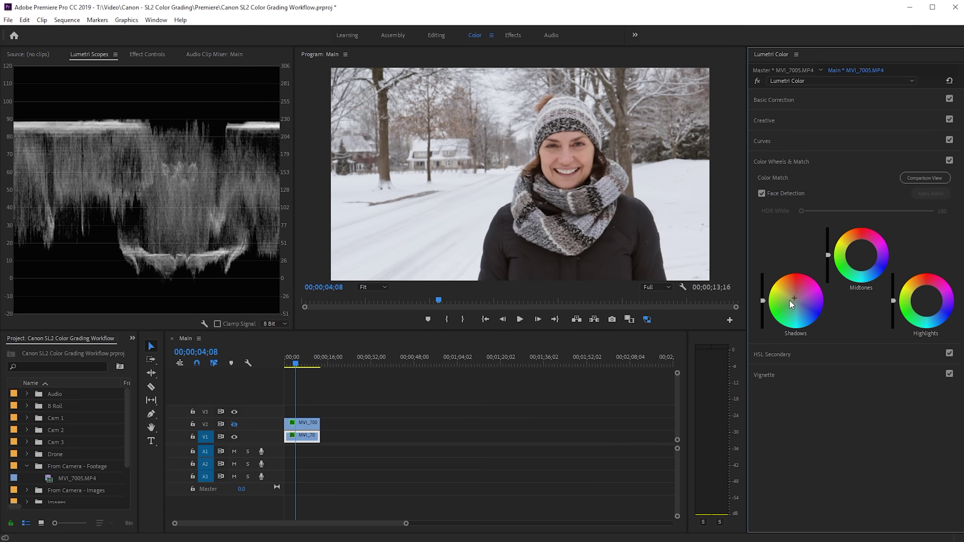
{"action": "double_click", "coordinate": [801, 304]}
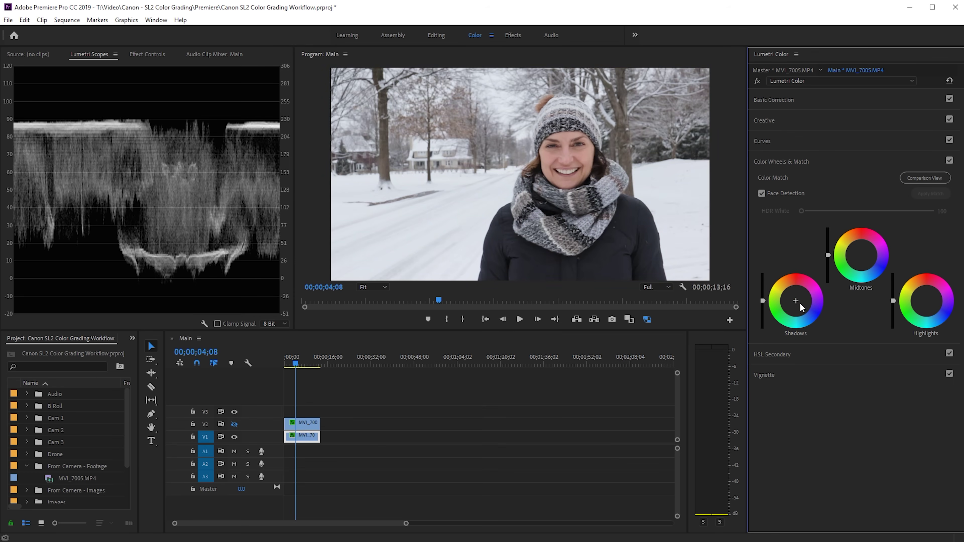
{"action": "left_click_drag", "start_coordinate": [798, 303], "coordinate": [799, 307]}
Lower the Midtones level slightly in Color Wheels & Match.
{"action": "left_click_drag", "start_coordinate": [828, 255], "coordinate": [828, 258]}
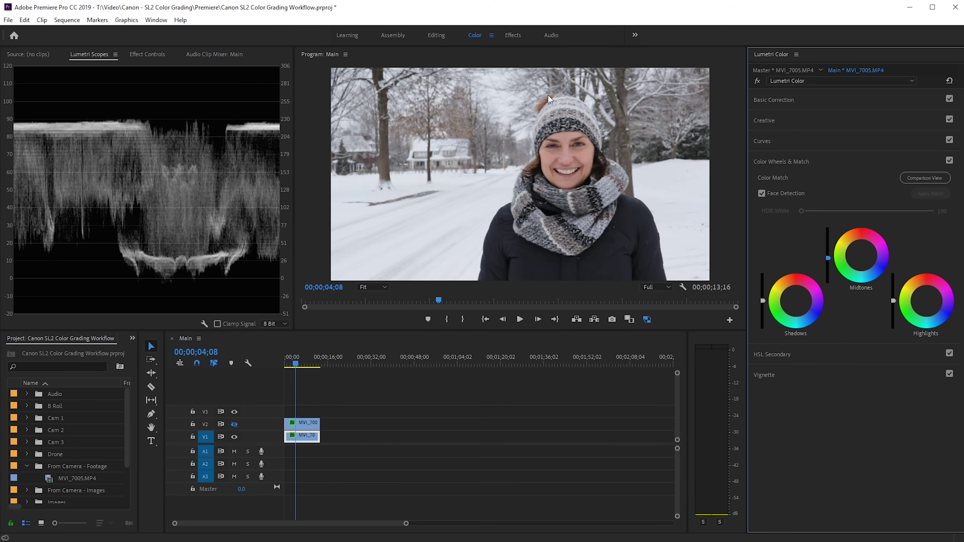
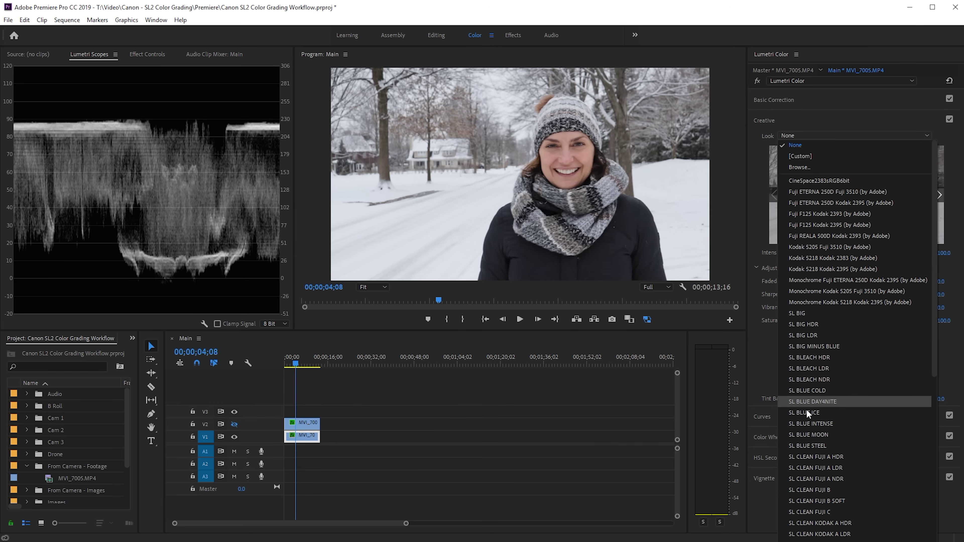
Try the SL BIG HDR creative Look on the clip.
{"action": "scroll", "coordinate": [807, 418], "scroll_direction": "down", "scroll_amount": 8}
{"action": "scroll", "coordinate": [813, 404], "scroll_direction": "up", "scroll_amount": 8}
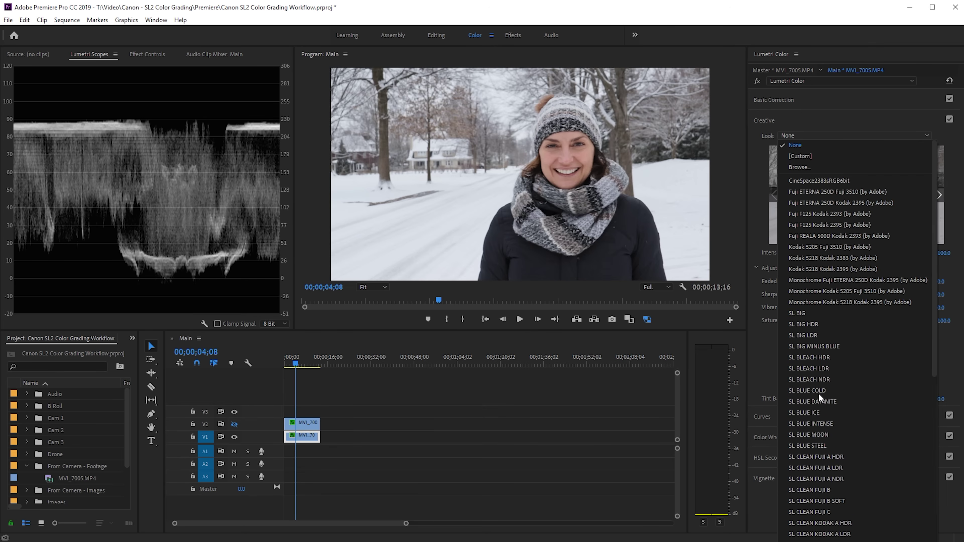
{"action": "left_click", "coordinate": [828, 326]}
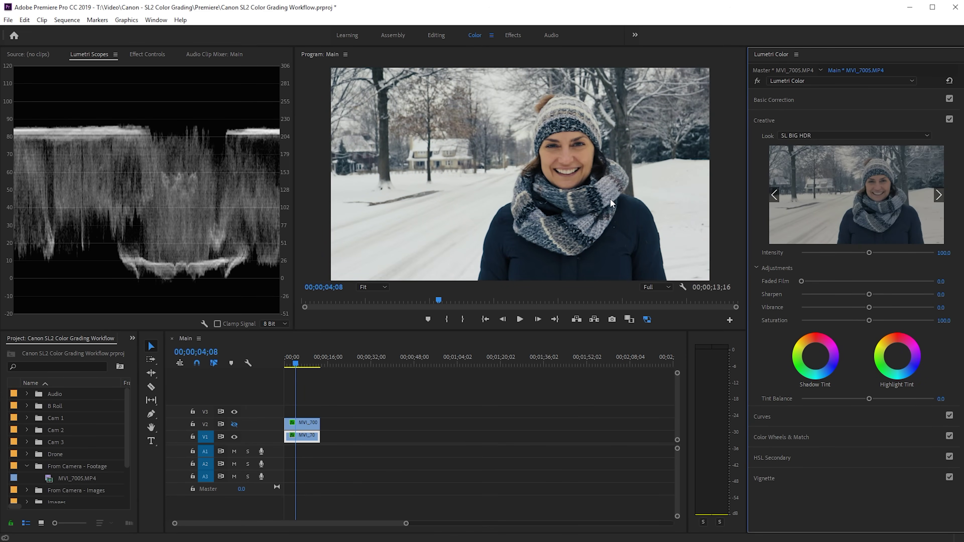
Apply the TGT_Cinematic_TR creative Look and reduce its Intensity to about 30.2.
{"action": "left_click", "coordinate": [841, 135]}
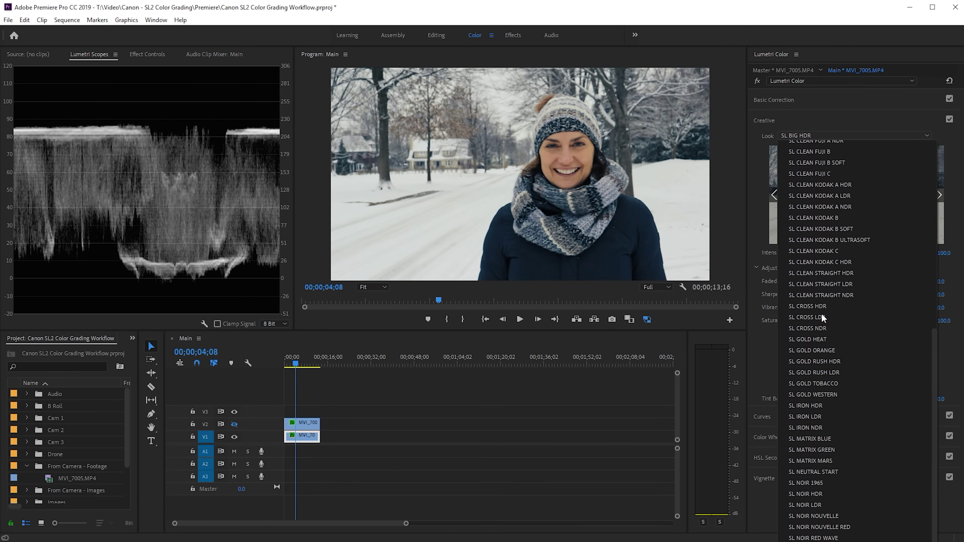
{"action": "left_click", "coordinate": [816, 536]}
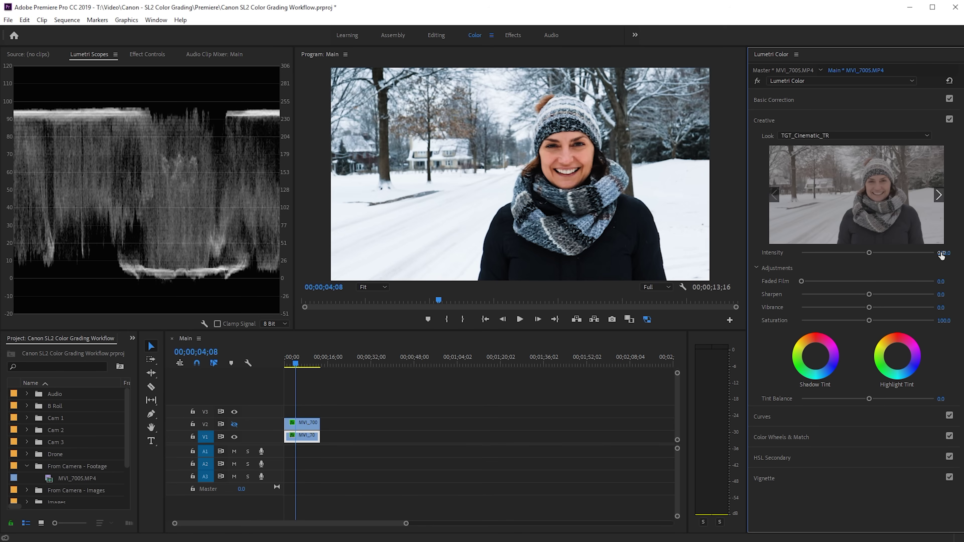
{"action": "left_click_drag", "start_coordinate": [870, 252], "coordinate": [822, 260]}
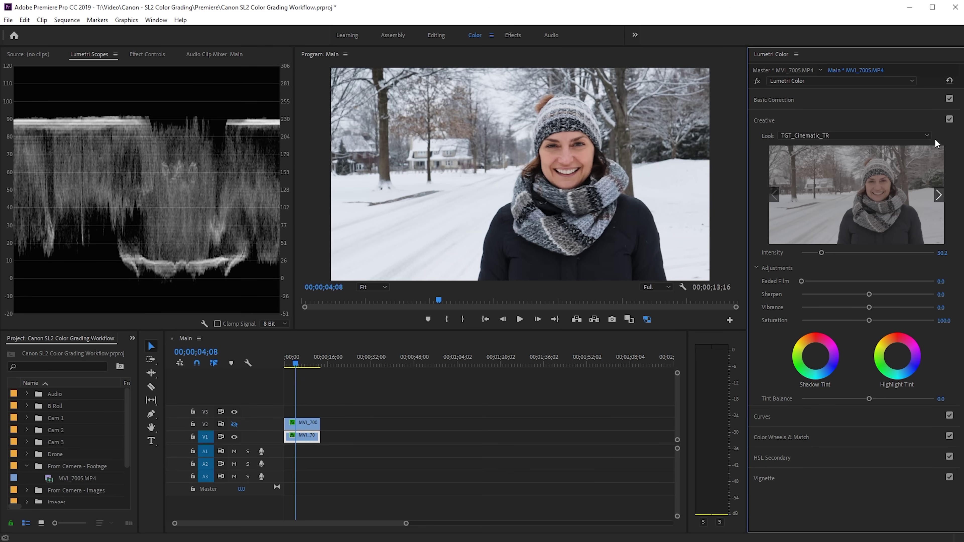
Compare the image with and without the creative Look by disabling and re-enabling Creative.
{"action": "left_click", "coordinate": [949, 119]}
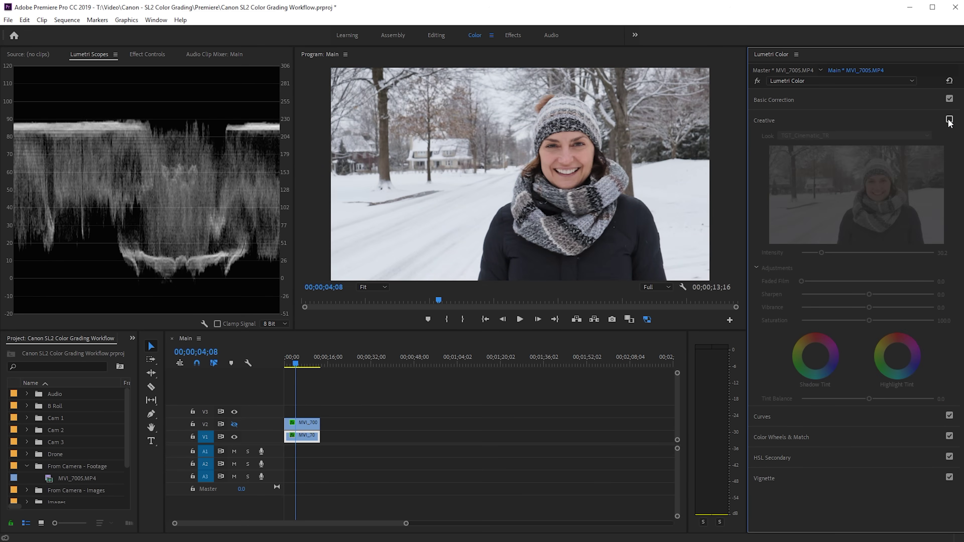
{"action": "left_click", "coordinate": [949, 119]}
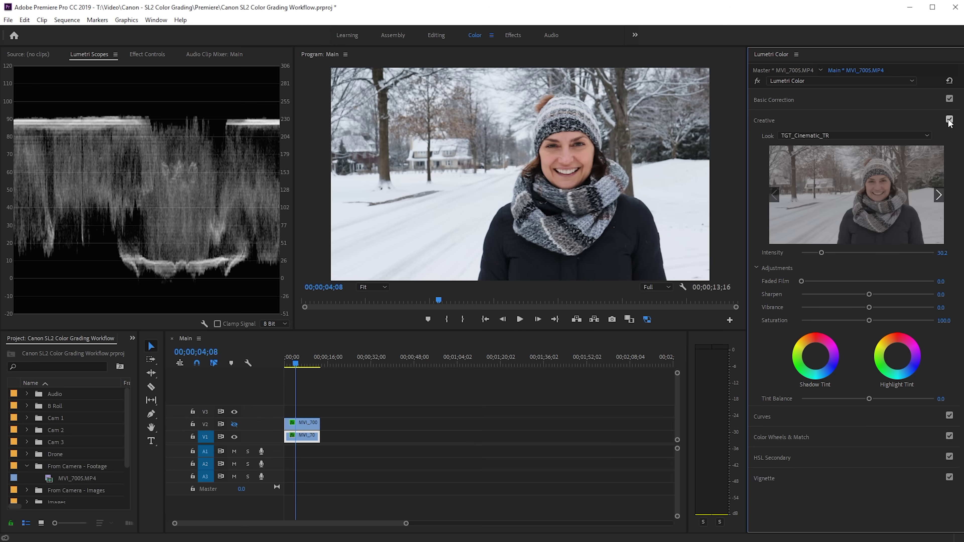
{"action": "left_click", "coordinate": [949, 119]}
{"action": "left_click", "coordinate": [949, 120]}
Fine-tune the creative Look's Intensity to about 29.4.
{"action": "mouse_move", "coordinate": [821, 253]}
{"action": "left_mouse_down"}
{"action": "mouse_move", "coordinate": [838, 253]}
{"action": "mouse_move", "coordinate": [810, 253]}
{"action": "left_mouse_up"}
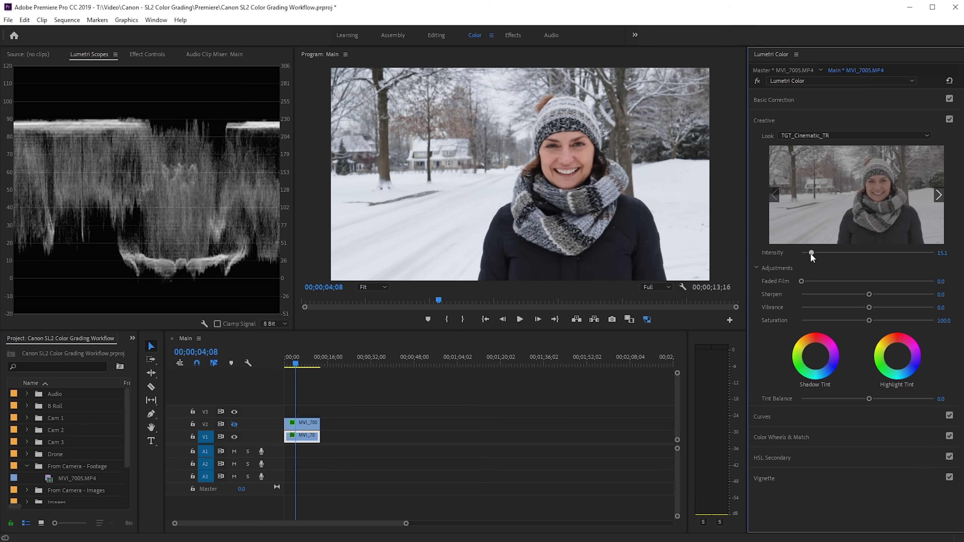
{"action": "left_click_drag", "start_coordinate": [816, 253], "coordinate": [821, 253]}
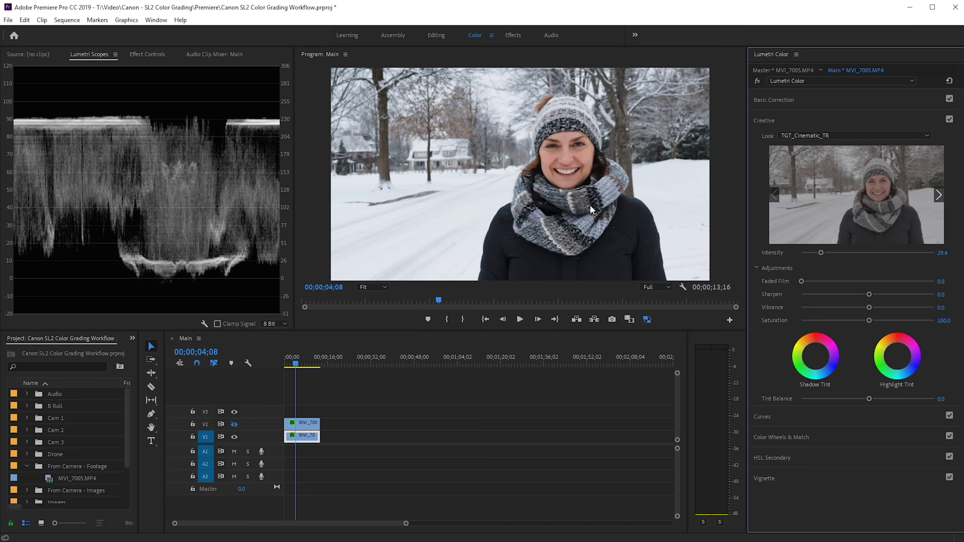
Key the skin tone in HSL Secondary by sampling the woman's cheek, and preview the mask as Color/Black.
{"action": "left_click", "coordinate": [774, 458]}
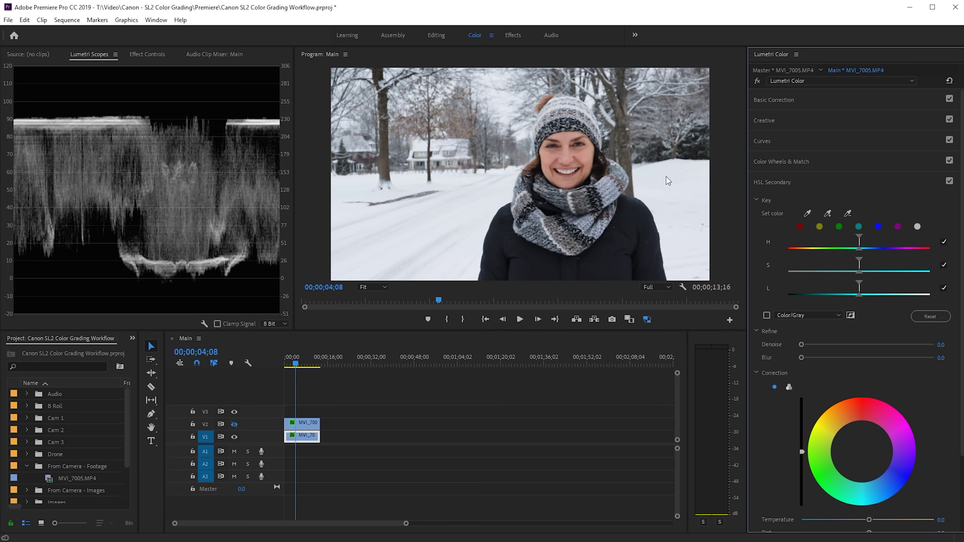
{"action": "left_click", "coordinate": [807, 214]}
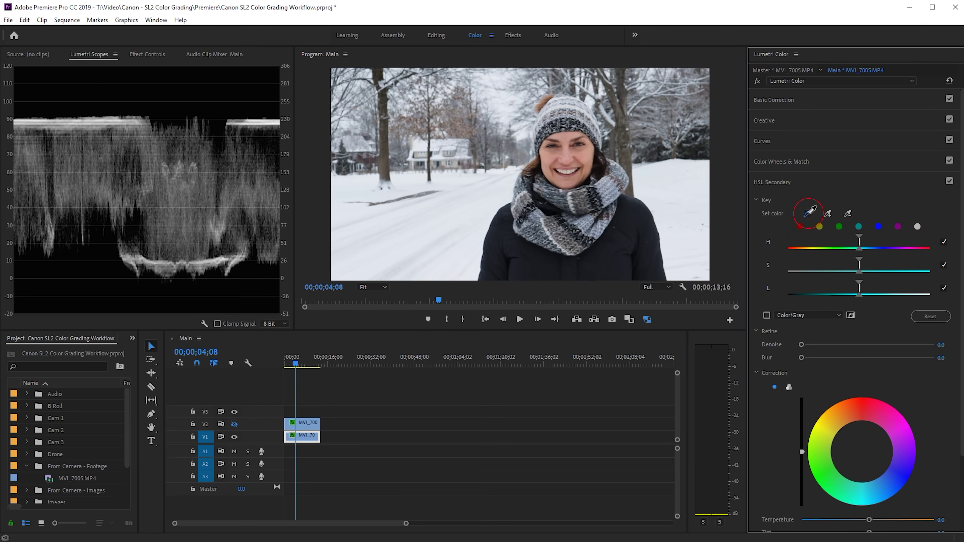
{"action": "left_click", "coordinate": [584, 156]}
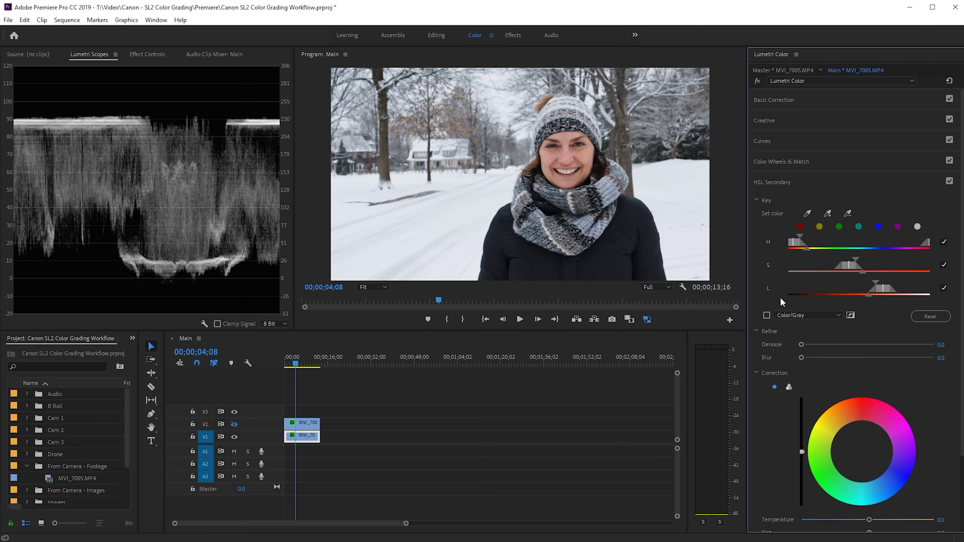
{"action": "left_click", "coordinate": [797, 315]}
{"action": "left_click", "coordinate": [802, 333]}
{"action": "left_click", "coordinate": [766, 315]}
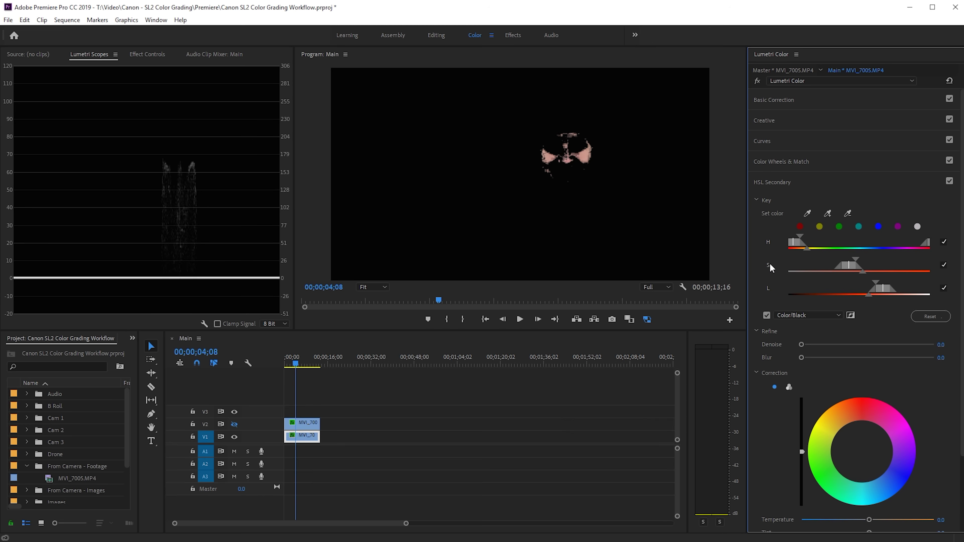
Expand the skin key by widening its saturation and luminance ranges and adding another color sample from the face.
{"action": "left_click_drag", "start_coordinate": [863, 272], "coordinate": [857, 294]}
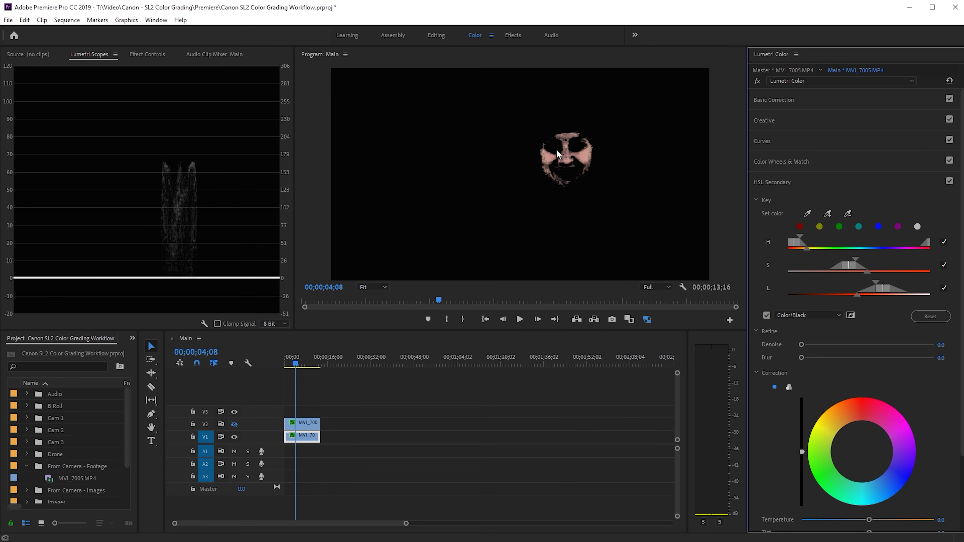
{"action": "left_click", "coordinate": [829, 213]}
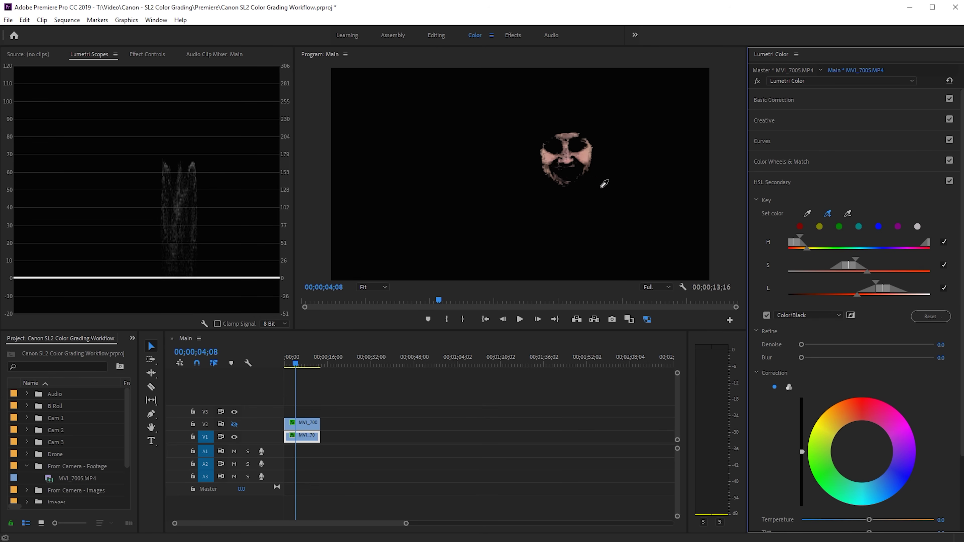
{"action": "left_click", "coordinate": [575, 151]}
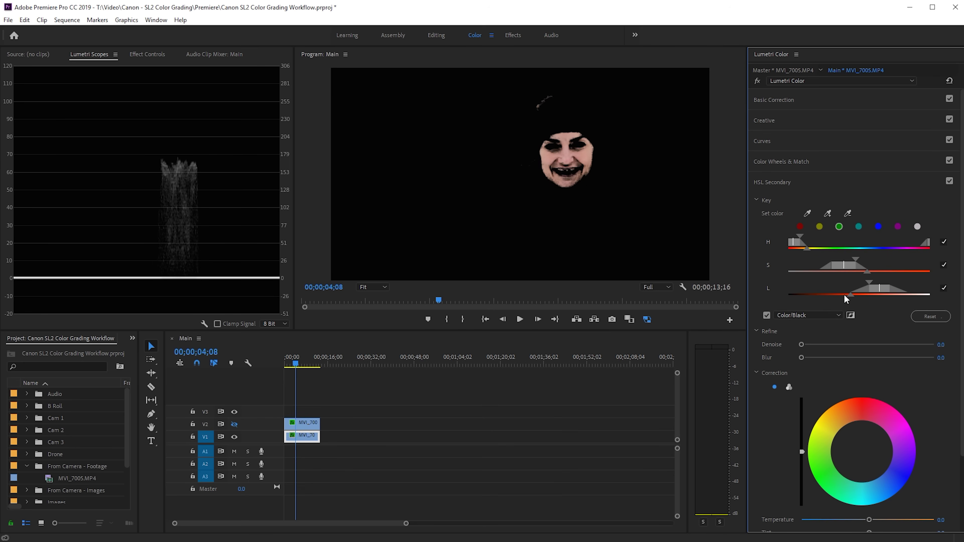
{"action": "left_click_drag", "start_coordinate": [851, 295], "coordinate": [849, 296]}
Refine the skin mask with Denoise at about 16.6 and Blur at about 5.8, checking the edges at 100% zoom.
{"action": "left_click_drag", "start_coordinate": [813, 345], "coordinate": [815, 346]}
{"action": "left_click", "coordinate": [378, 288]}
{"action": "left_click", "coordinate": [372, 348]}
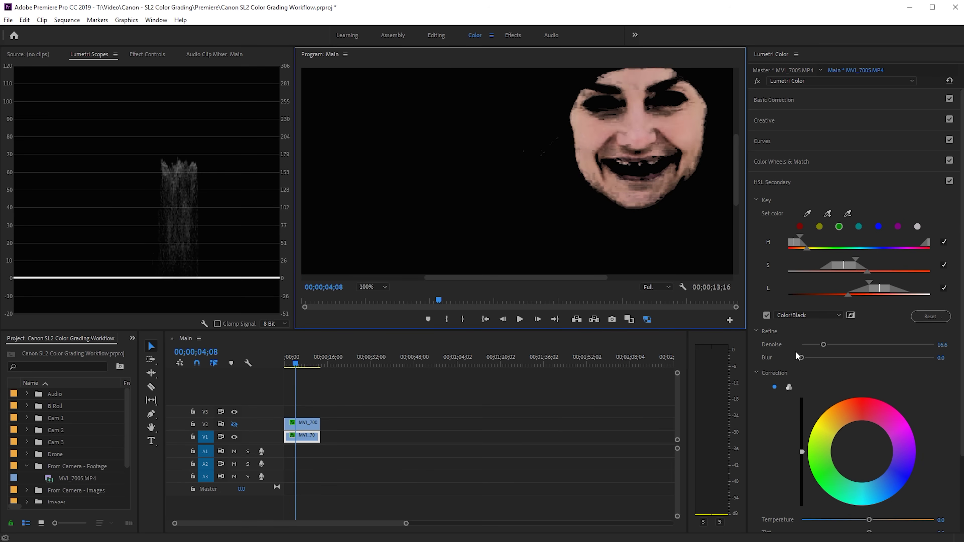
{"action": "left_click_drag", "start_coordinate": [803, 356], "coordinate": [831, 357]}
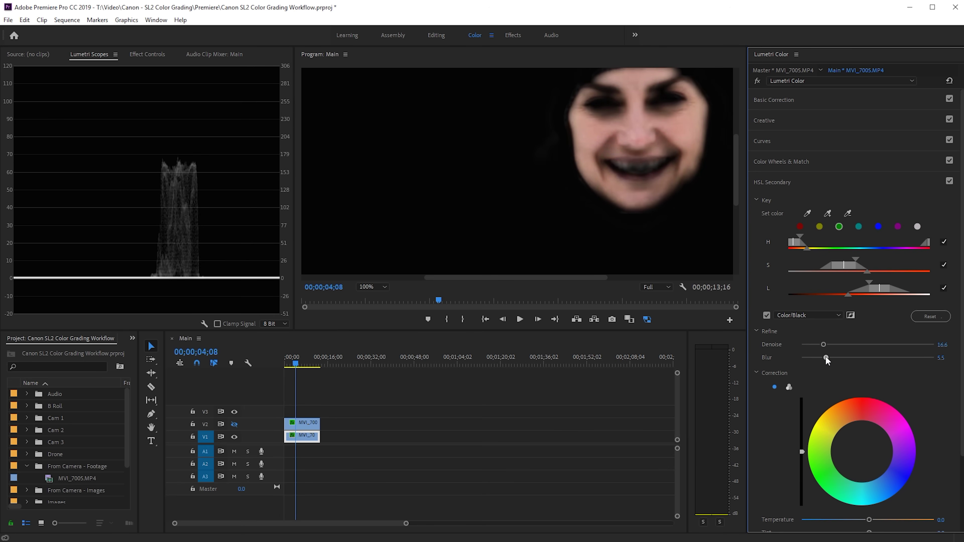
{"action": "left_click", "coordinate": [381, 286]}
{"action": "left_click", "coordinate": [375, 297]}
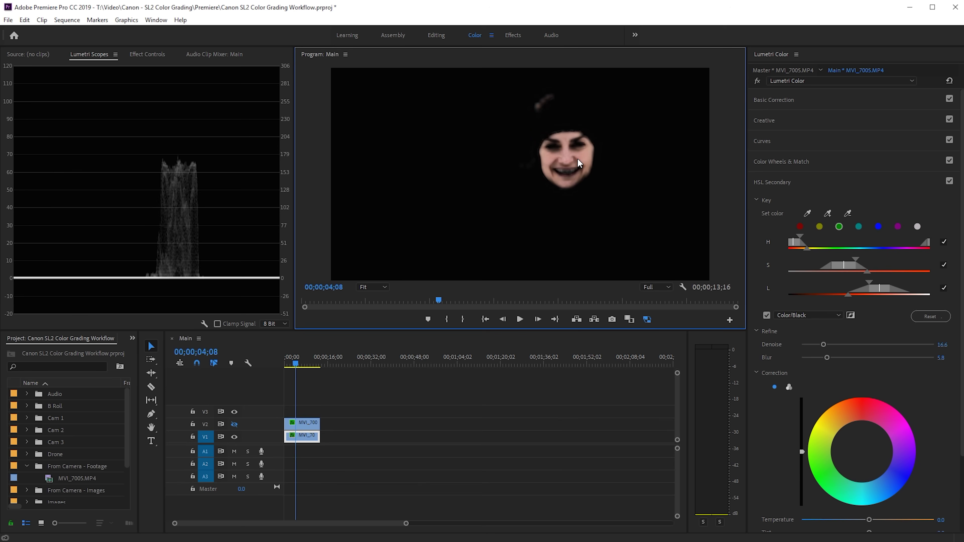
Compare the skin mask with the full image and leave the Color/Black mask preview off.
{"action": "left_click", "coordinate": [766, 316]}
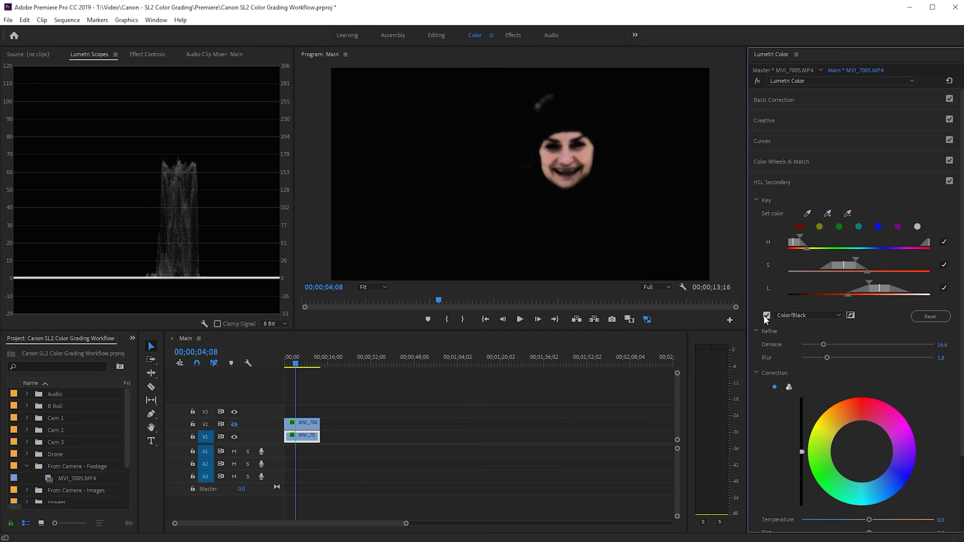
{"action": "left_click", "coordinate": [767, 316]}
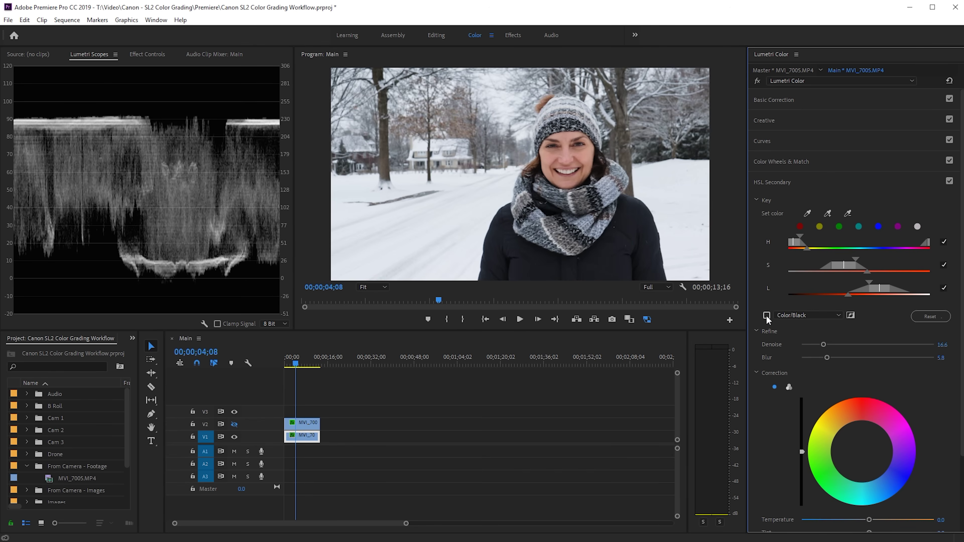
{"action": "left_click", "coordinate": [766, 315]}
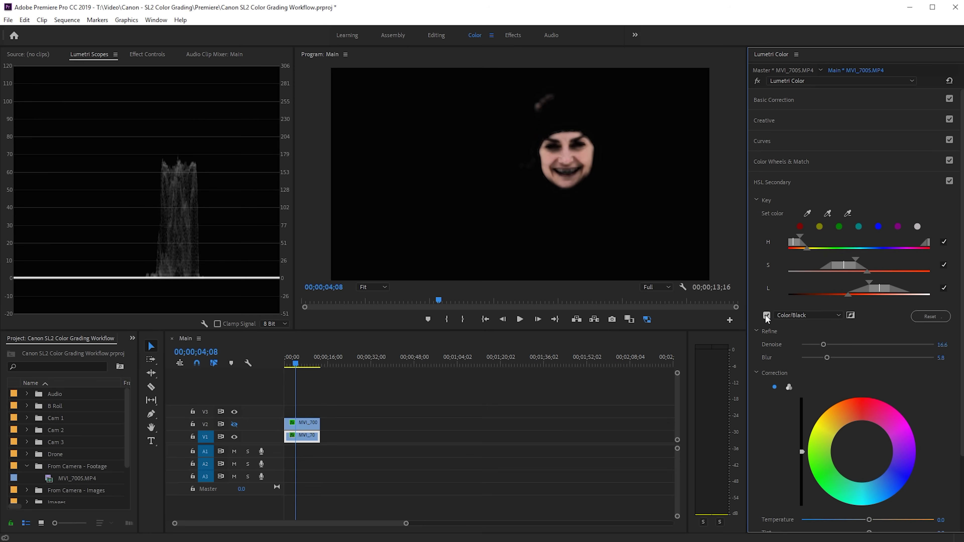
{"action": "left_click", "coordinate": [766, 316]}
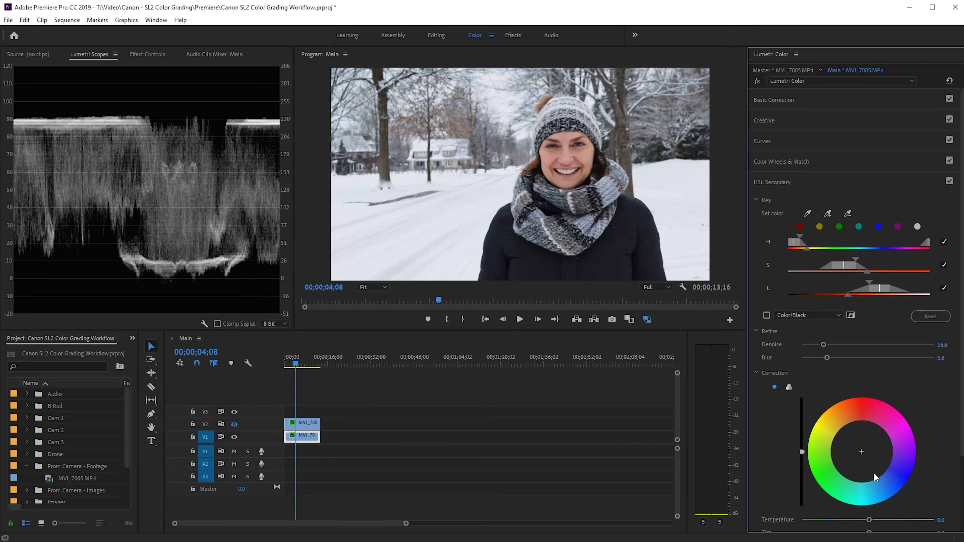
Tint the keyed skin very slightly toward warm on the correction wheel and set its Saturation to about 105.7.
{"action": "left_click", "coordinate": [861, 451]}
{"action": "left_click_drag", "start_coordinate": [861, 451], "coordinate": [862, 450]}
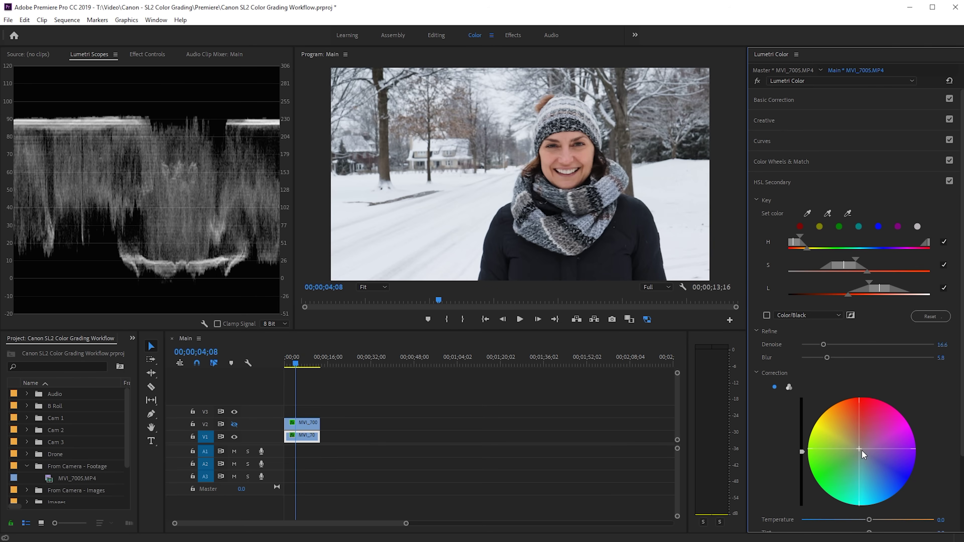
{"action": "scroll", "coordinate": [862, 450], "scroll_direction": "down", "scroll_amount": 4}
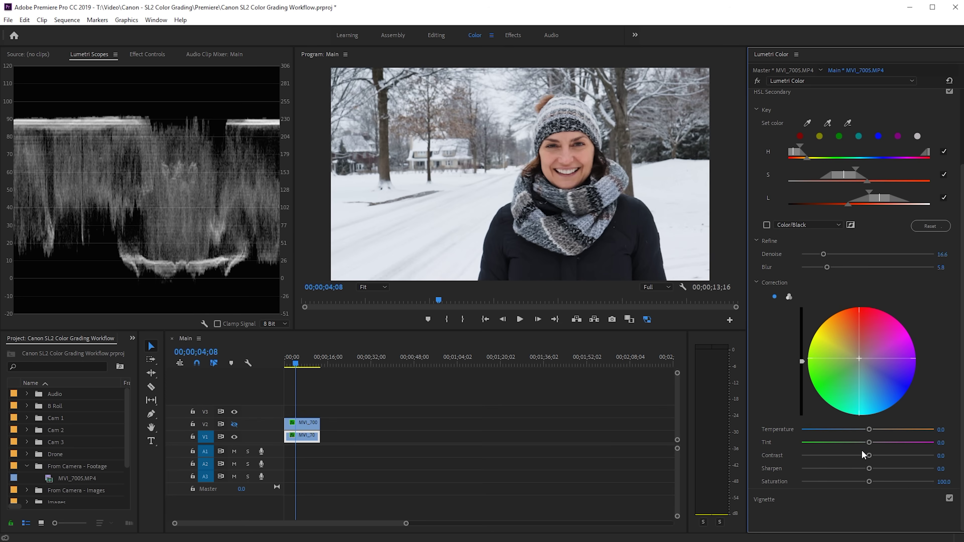
{"action": "left_click_drag", "start_coordinate": [870, 483], "coordinate": [871, 482]}
{"action": "left_click_drag", "start_coordinate": [872, 482], "coordinate": [871, 481]}
Compare the skin correction before and after by disabling and re-enabling HSL Secondary.
{"action": "scroll", "coordinate": [798, 258], "scroll_direction": "up", "scroll_amount": 1}
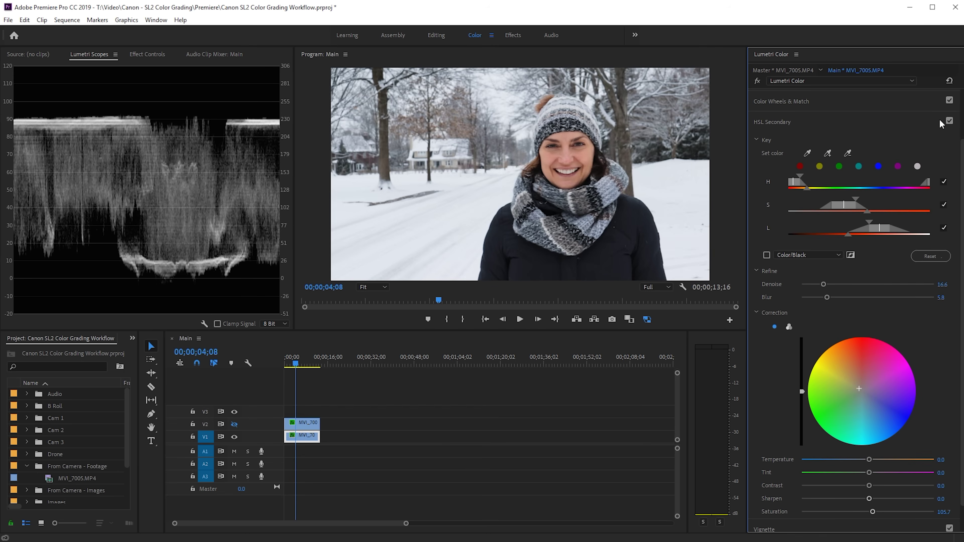
{"action": "left_click", "coordinate": [950, 121]}
{"action": "left_click", "coordinate": [950, 122]}
{"action": "left_click", "coordinate": [949, 121]}
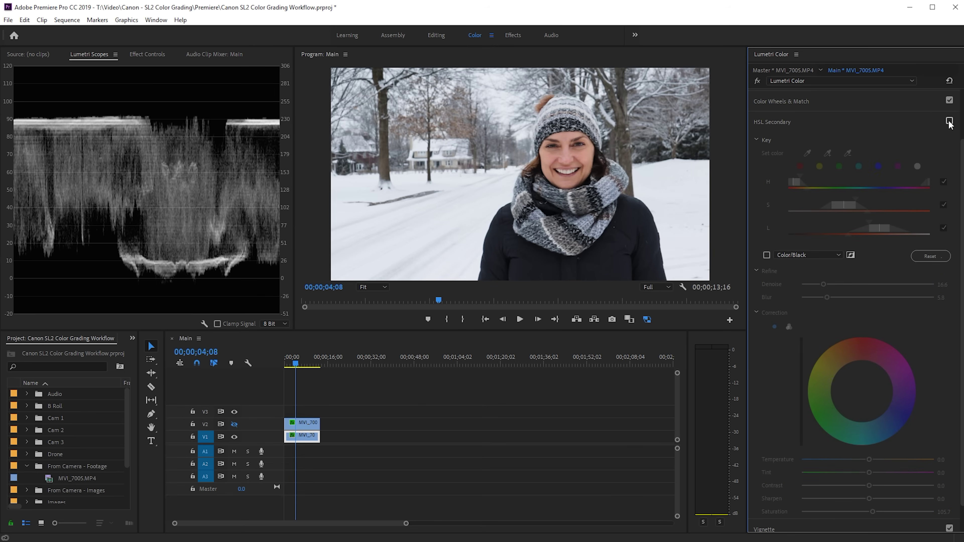
{"action": "left_click", "coordinate": [949, 122]}
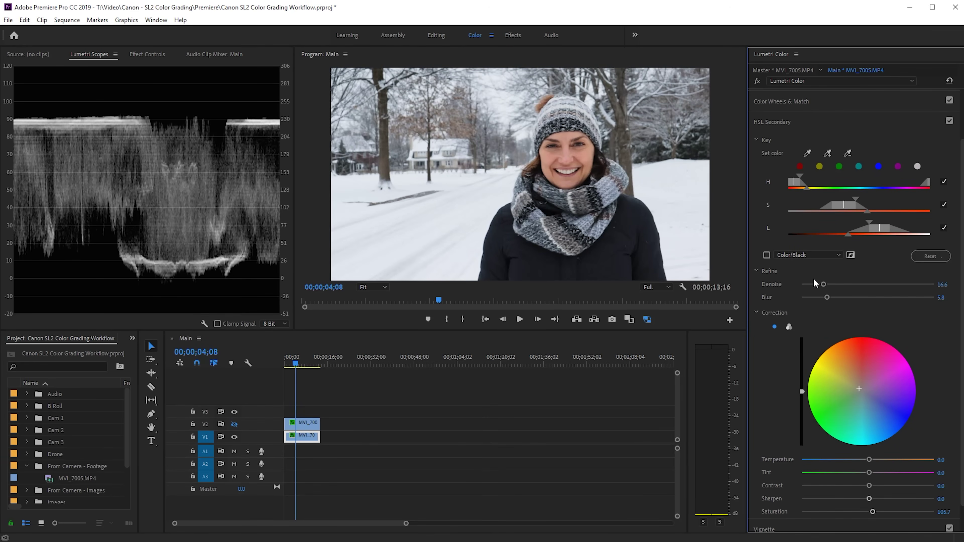
Add a subtle dark vignette to the clip with Vignette Amount at about -0.8.
{"action": "left_click", "coordinate": [814, 280]}
{"action": "scroll", "coordinate": [816, 283], "scroll_direction": "down", "scroll_amount": 1}
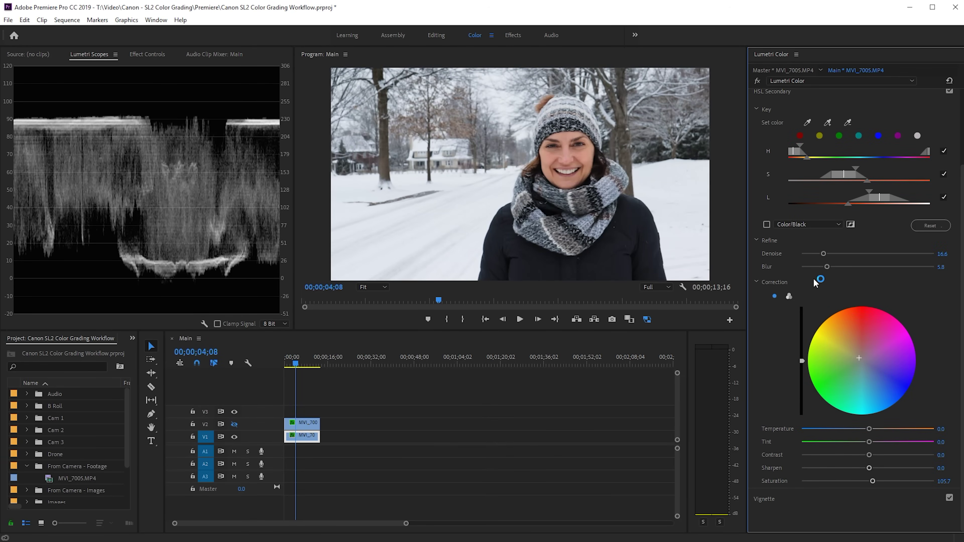
{"action": "left_click", "coordinate": [897, 495]}
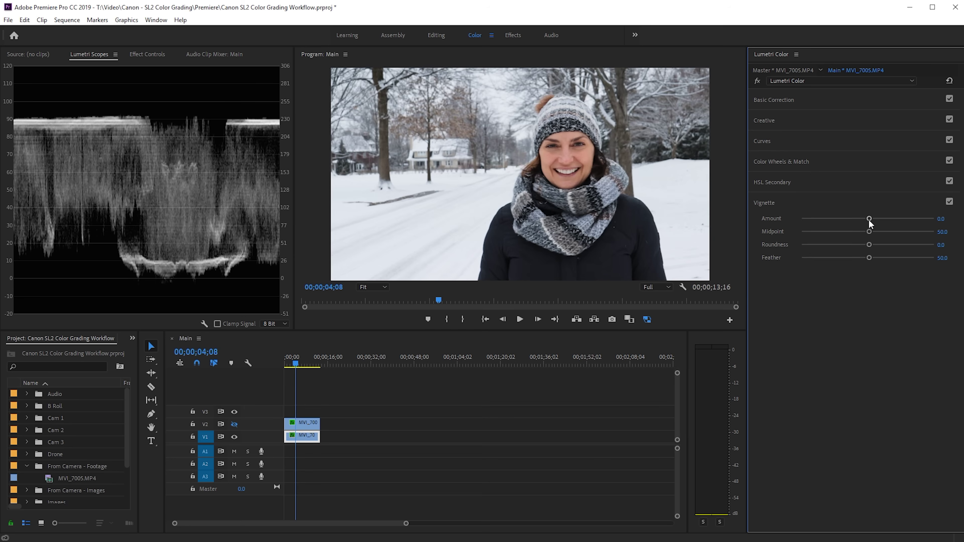
{"action": "left_click_drag", "start_coordinate": [870, 219], "coordinate": [850, 219]}
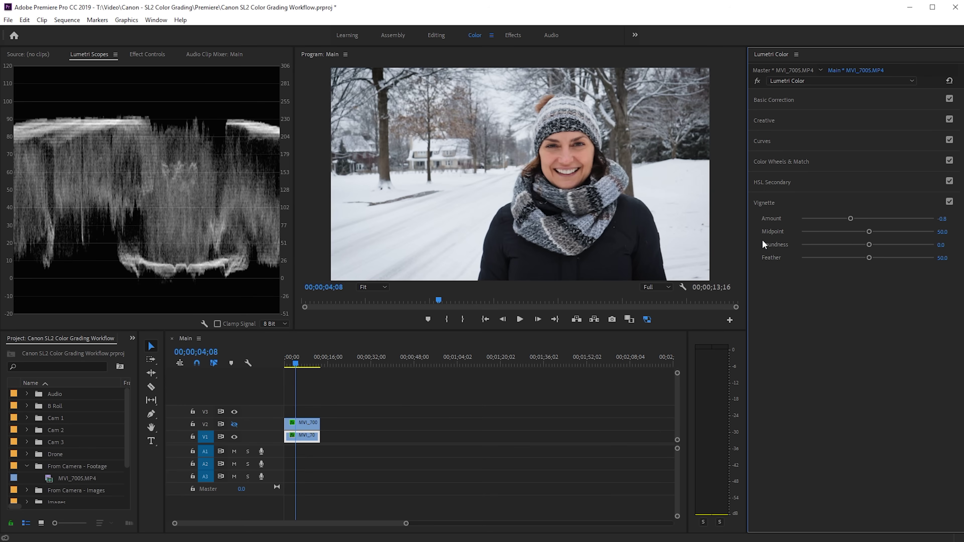
Compare the image with and without the vignette by repeatedly disabling and re-enabling the Vignette section.
{"action": "left_click", "coordinate": [950, 201]}
{"action": "left_click", "coordinate": [949, 202]}
{"action": "left_click", "coordinate": [949, 201]}
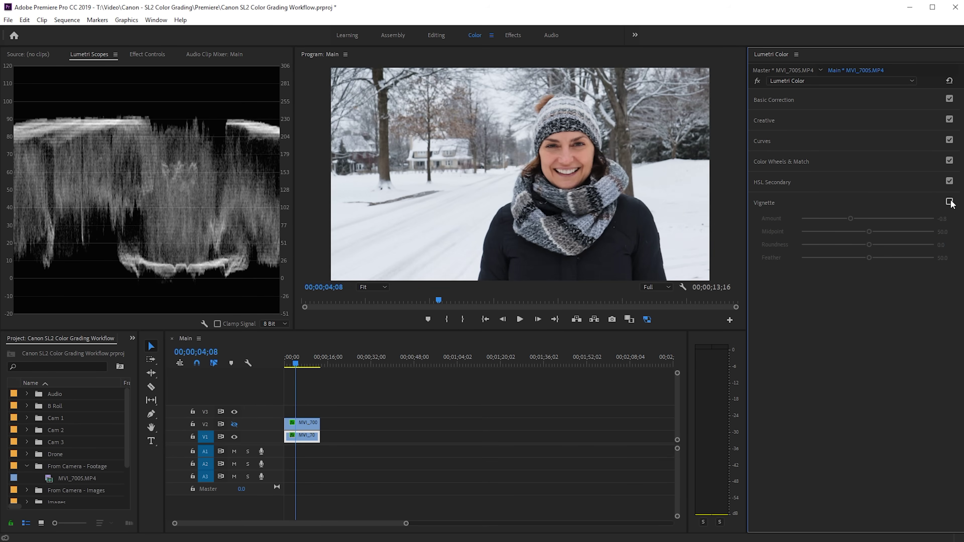
{"action": "left_click", "coordinate": [950, 202]}
{"action": "left_click", "coordinate": [949, 202]}
{"action": "left_click", "coordinate": [949, 202]}
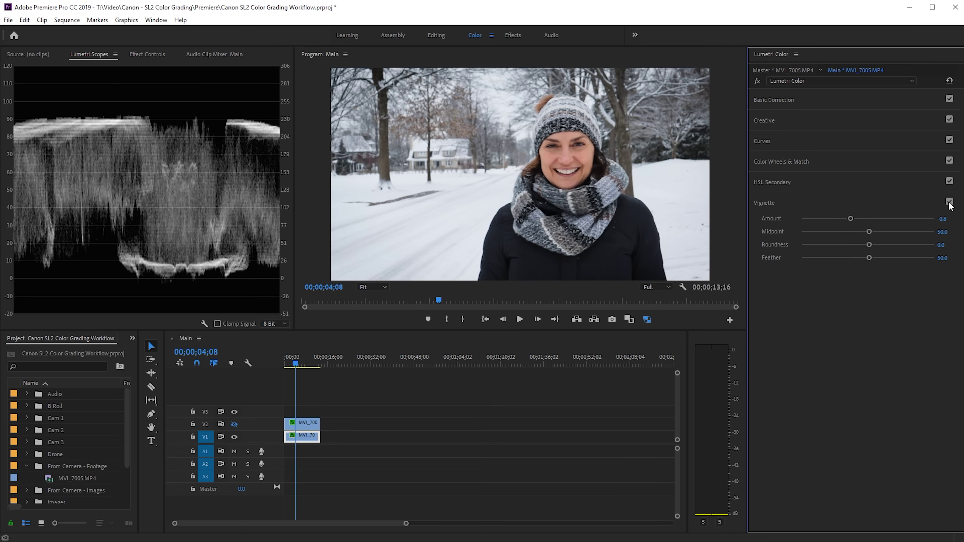
{"action": "left_click", "coordinate": [949, 202]}
Disable Vignette, HSL Secondary, Curves, Color Wheels & Match, Creative and Basic Correction to view the ungraded image.
{"action": "left_click", "coordinate": [950, 202]}
{"action": "left_click", "coordinate": [949, 181]}
{"action": "left_click", "coordinate": [950, 162]}
{"action": "left_click", "coordinate": [950, 140]}
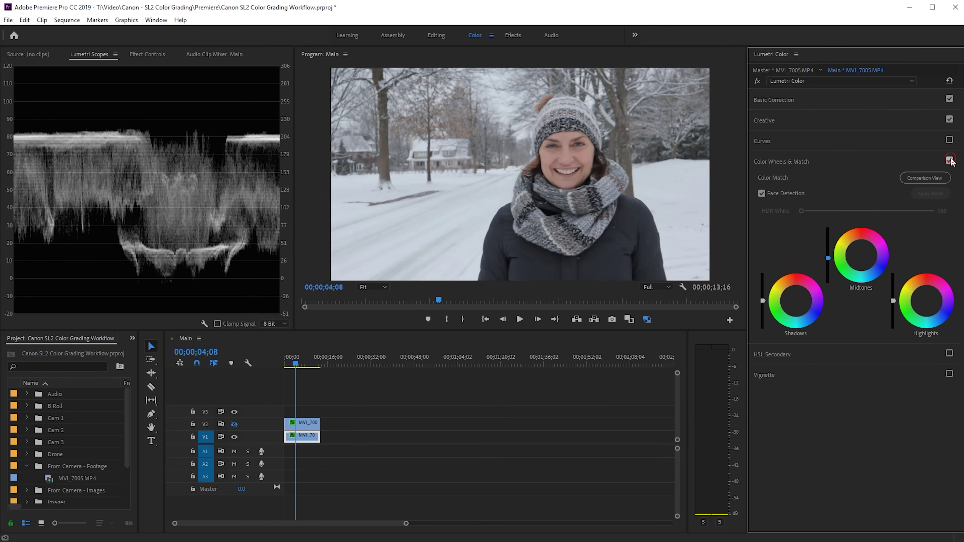
{"action": "left_click", "coordinate": [950, 160]}
{"action": "left_click", "coordinate": [949, 120]}
{"action": "left_click", "coordinate": [949, 99]}
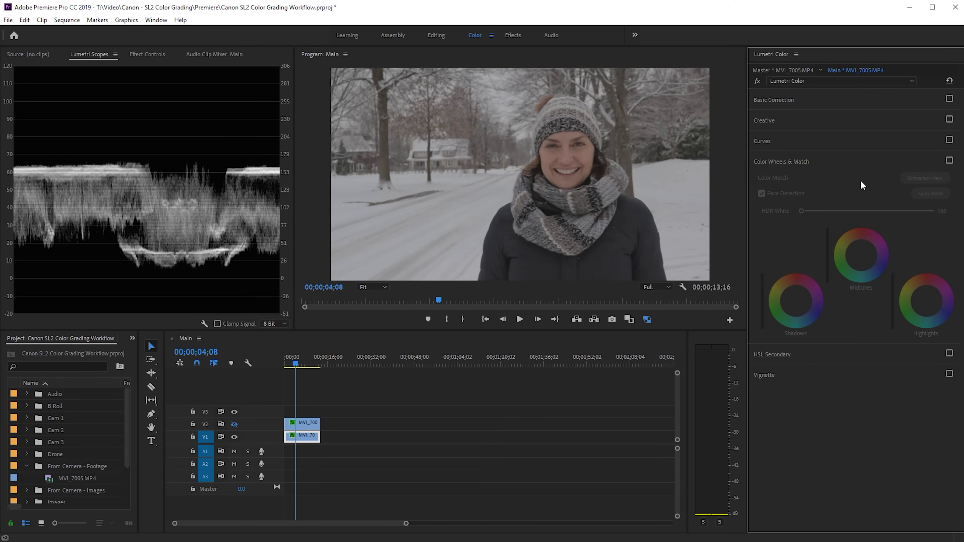
Re-enable Basic Correction, Curves, Color Wheels & Match, Creative, HSL Secondary and Vignette one by one to review each correction's contribution.
{"action": "left_click", "coordinate": [950, 99]}
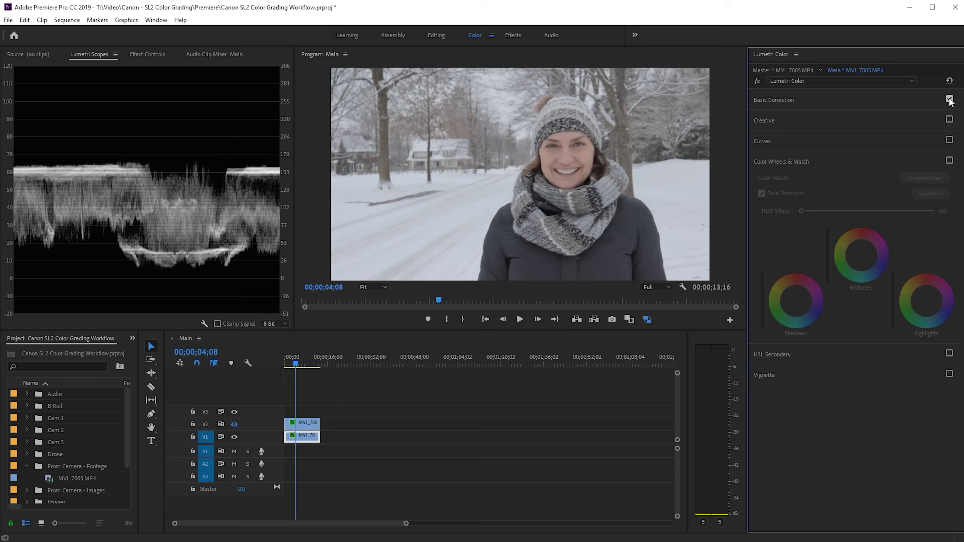
{"action": "left_click", "coordinate": [950, 140]}
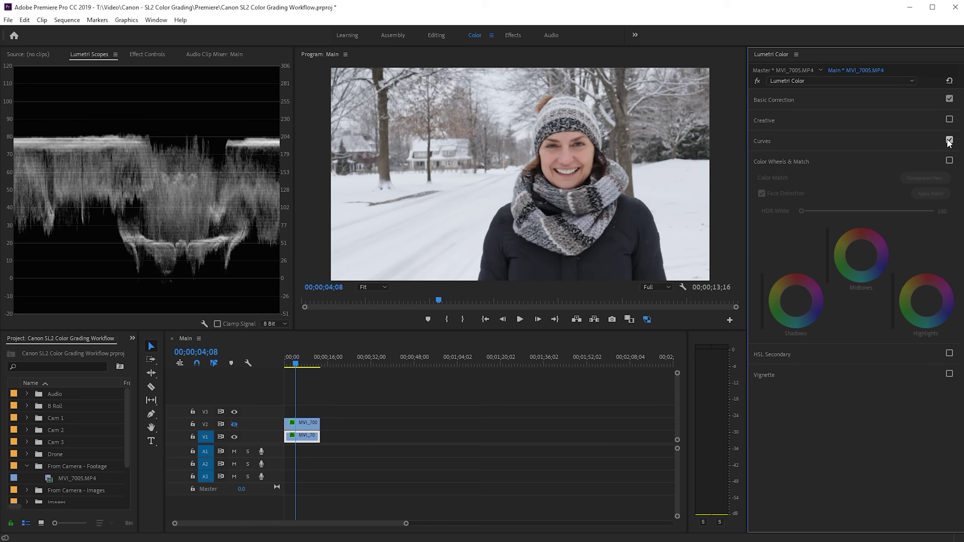
{"action": "left_click", "coordinate": [950, 161]}
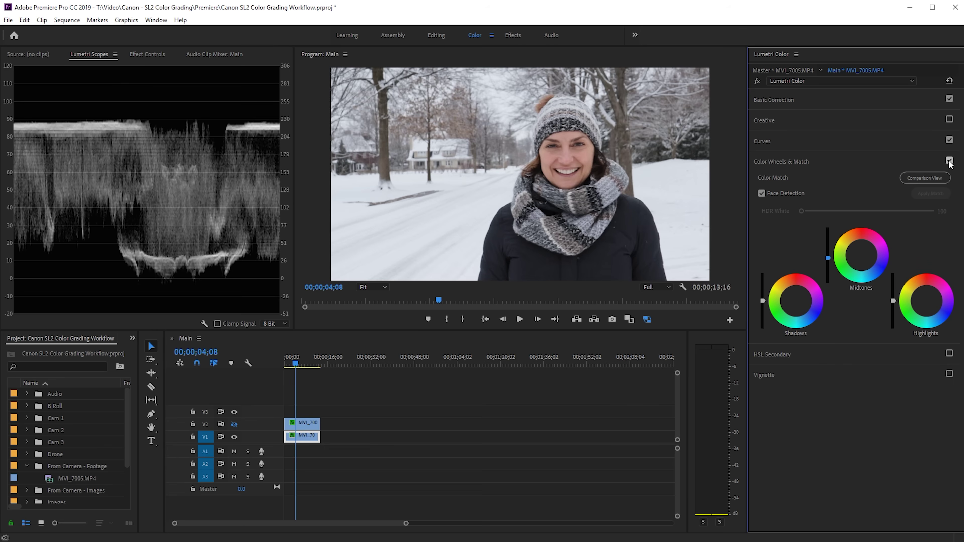
{"action": "left_click", "coordinate": [949, 120]}
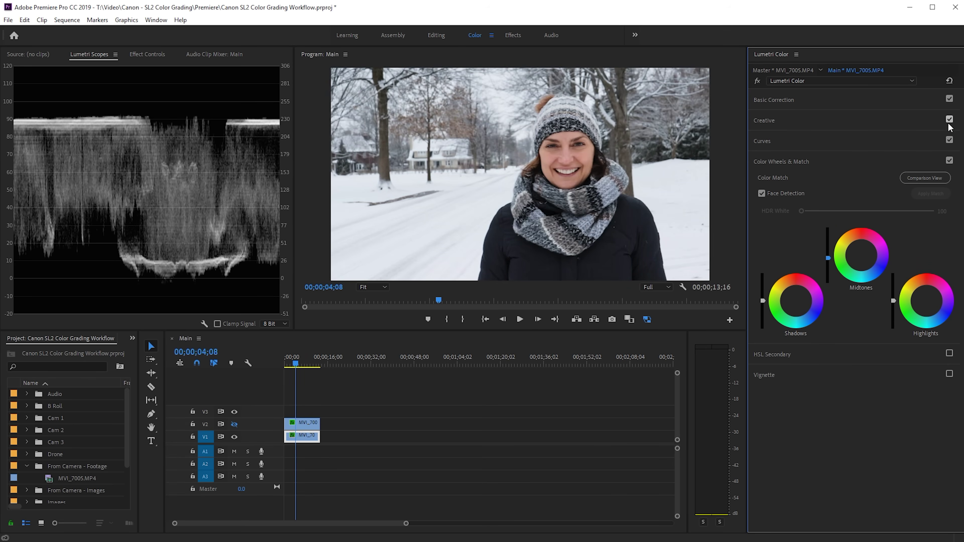
{"action": "left_click", "coordinate": [949, 355]}
{"action": "left_click", "coordinate": [950, 374]}
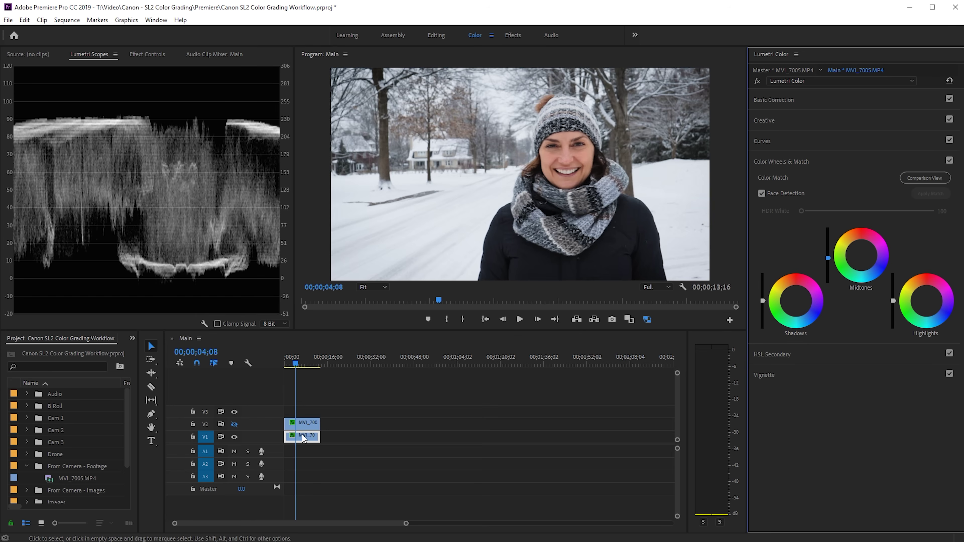
Compare the ungraded V2 copy with the graded V1 clip by showing and hiding track V2.
{"action": "left_click", "coordinate": [298, 423]}
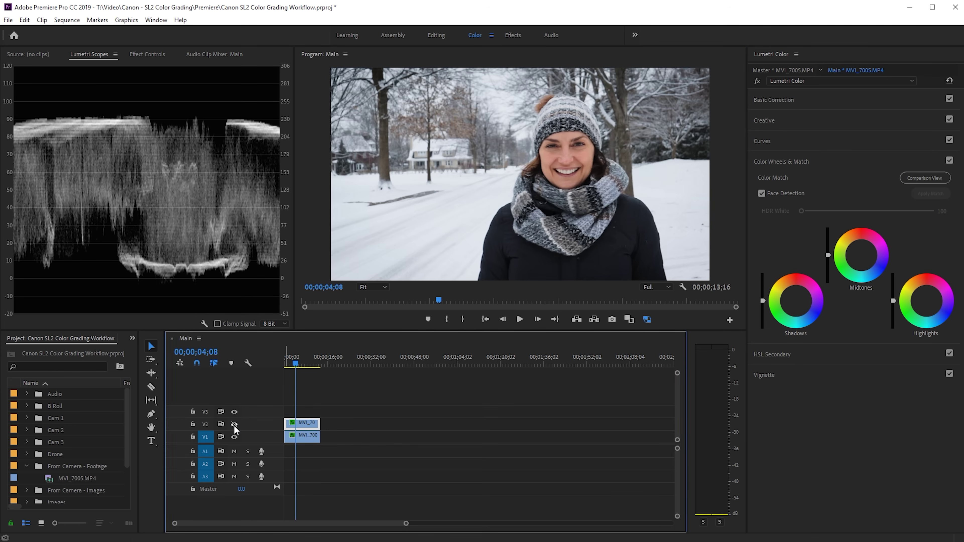
{"action": "left_click", "coordinate": [234, 425]}
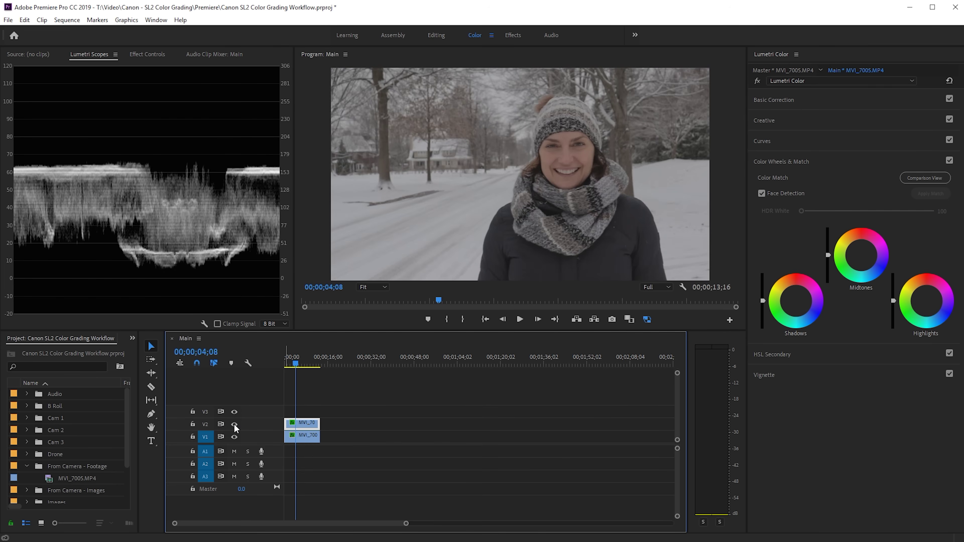
{"action": "left_click", "coordinate": [234, 424]}
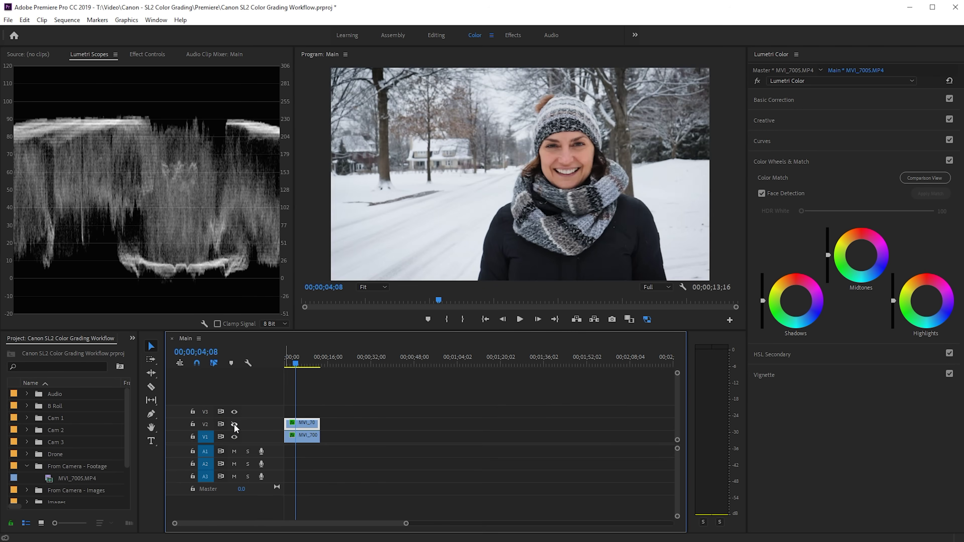
Play the sequence from the start while toggling track V2's visibility to compare ungraded and graded footage in motion.
{"action": "left_click", "coordinate": [287, 363]}
{"action": "key", "text": "space"}
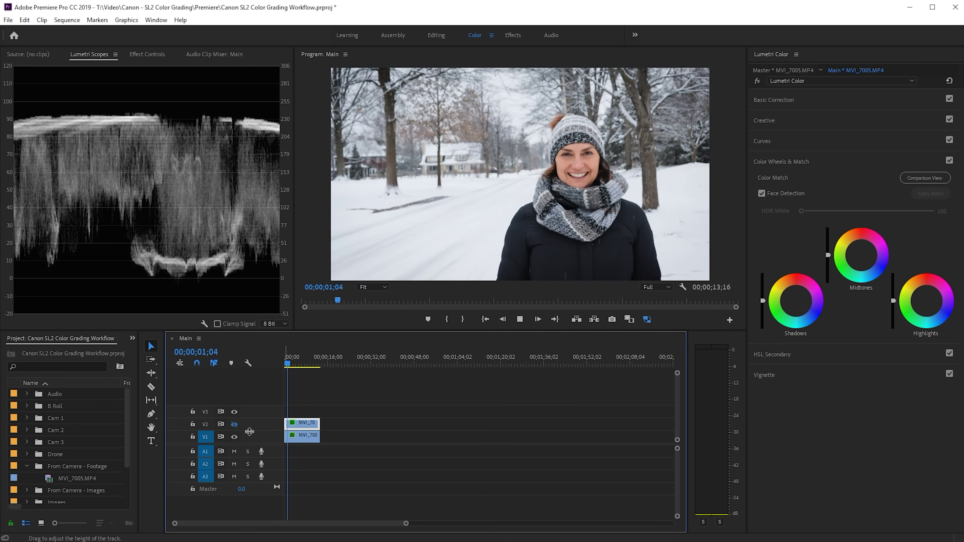
{"action": "left_click", "coordinate": [234, 424]}
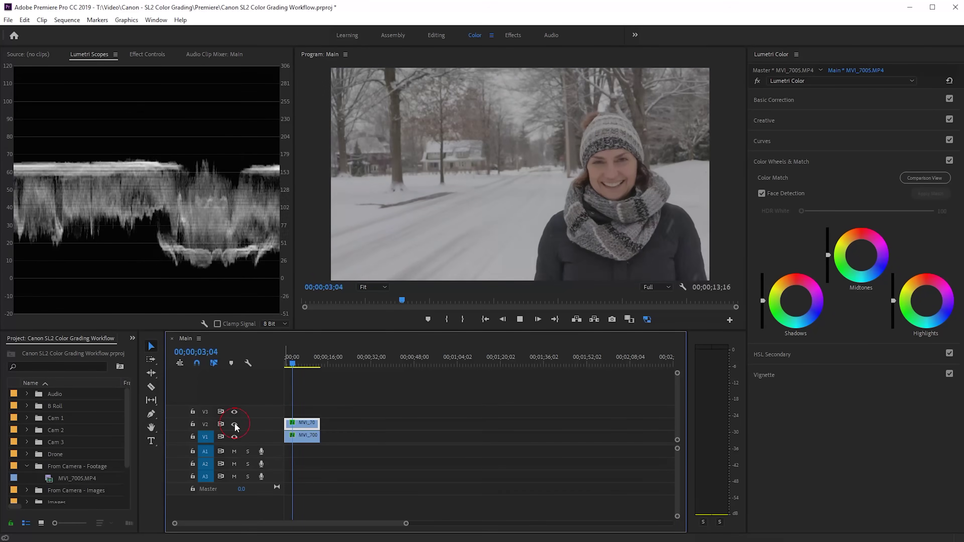
{"action": "left_click", "coordinate": [234, 424]}
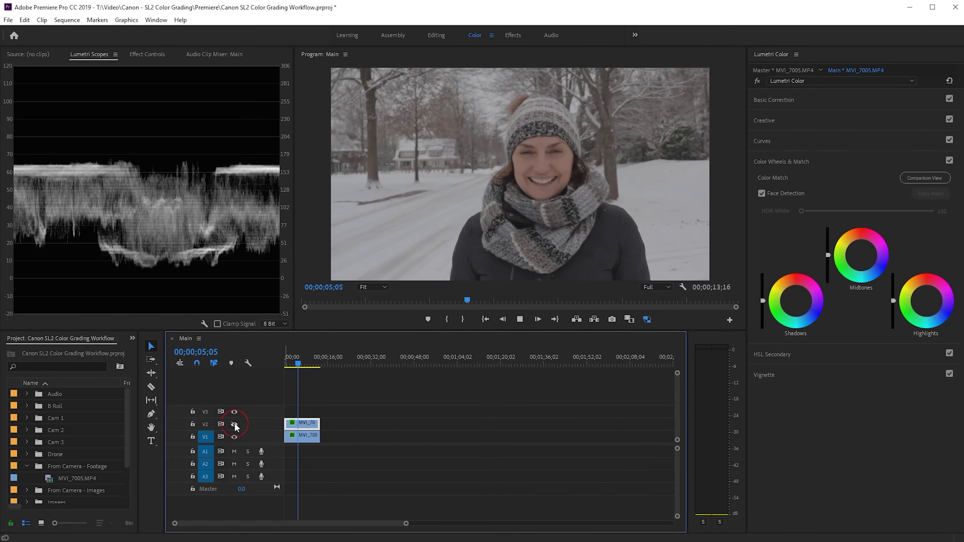